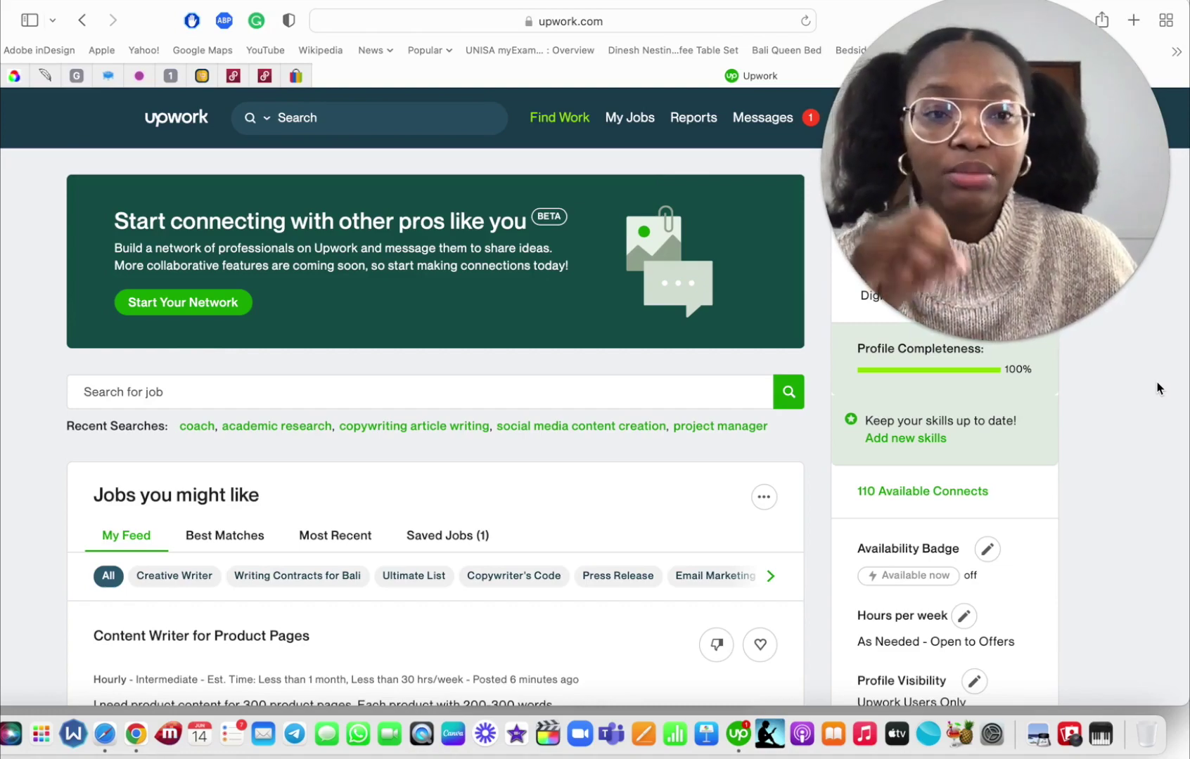
Go down to the Upwork page footer and follow the Desktop App link
scroll(1156, 385, down, 5)
scroll(1156, 383, up, 5)
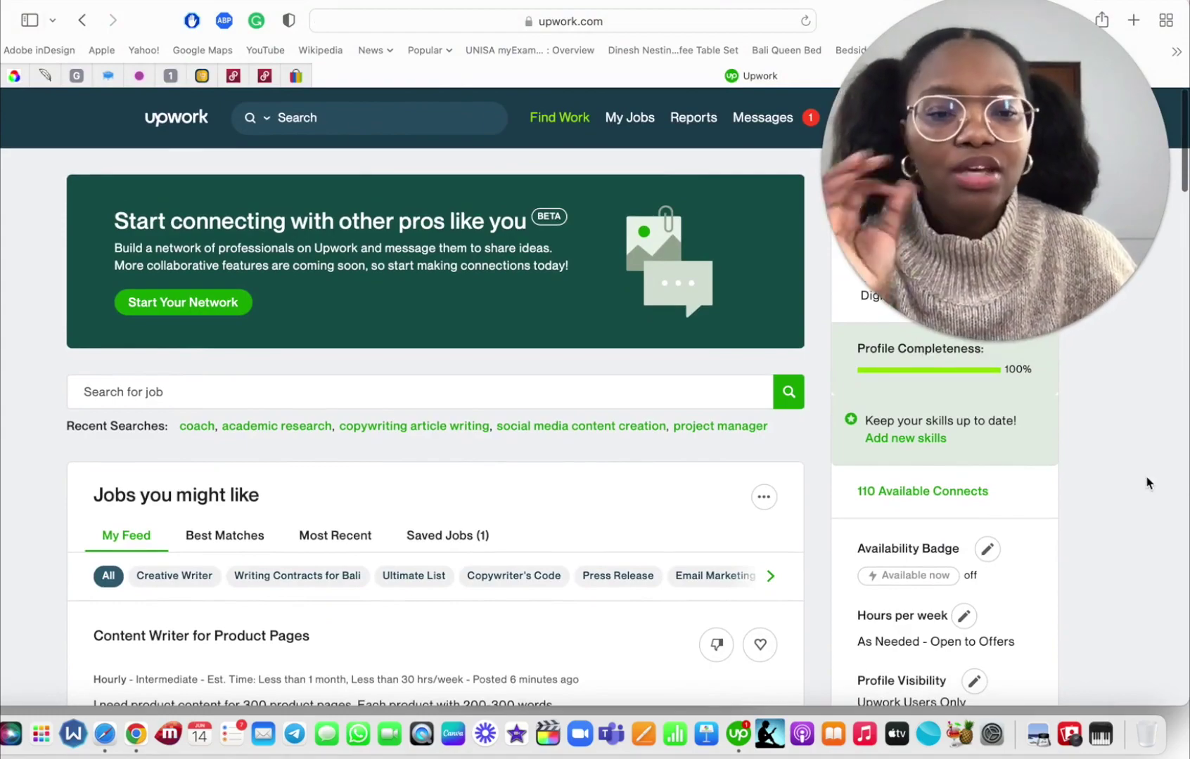
scroll(1148, 482, down, 10)
scroll(1148, 483, down, 15)
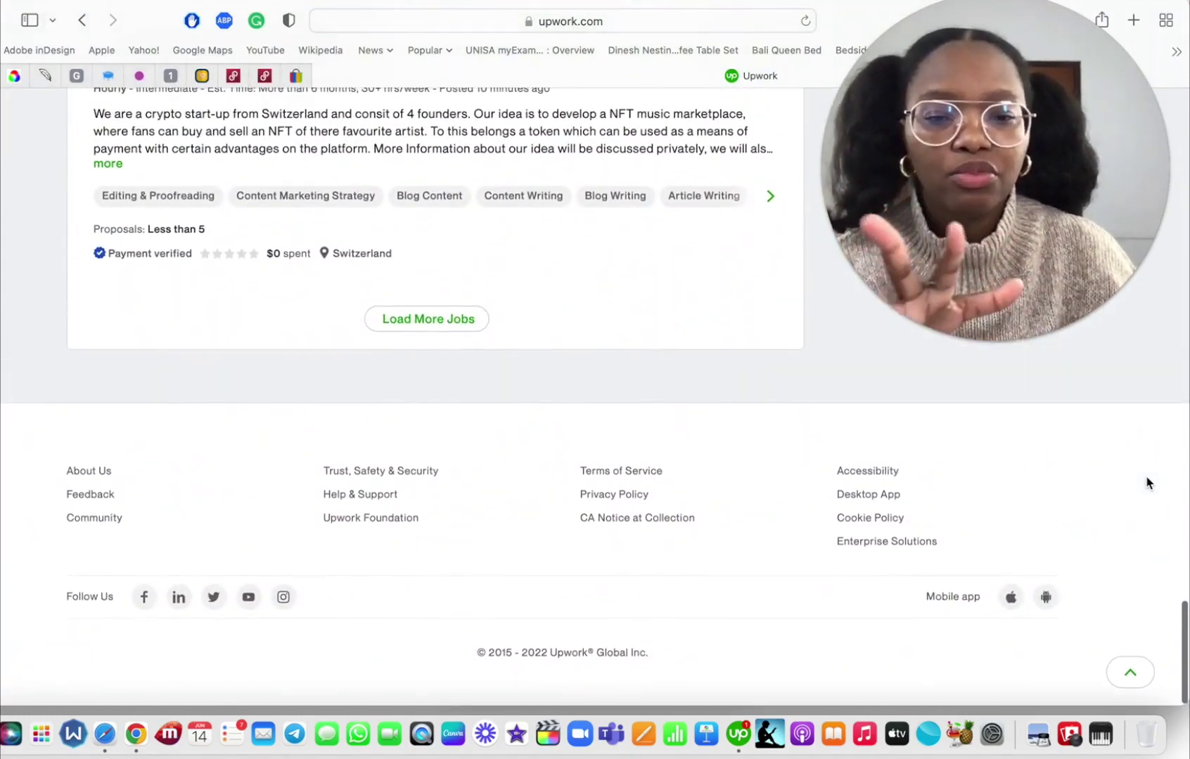
click(867, 497)
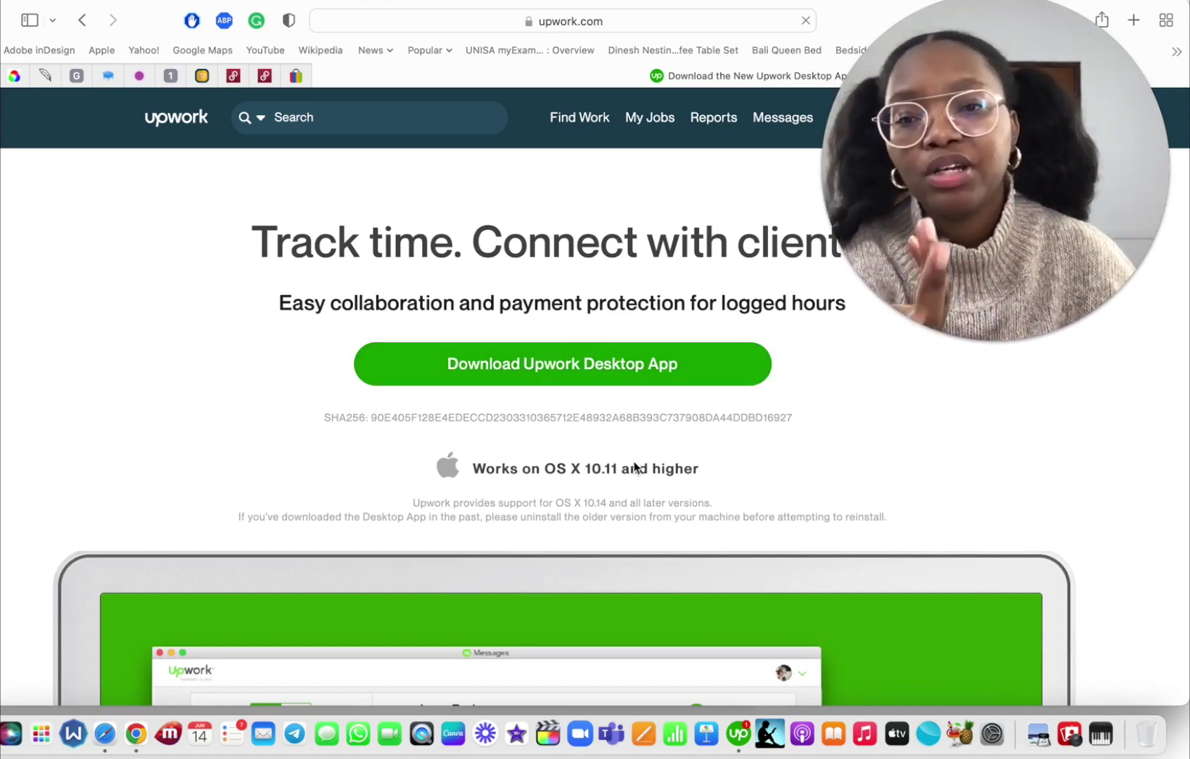
Look over the download page offering the macOS app for OS X 10.11 and higher
scroll(872, 447, down, 5)
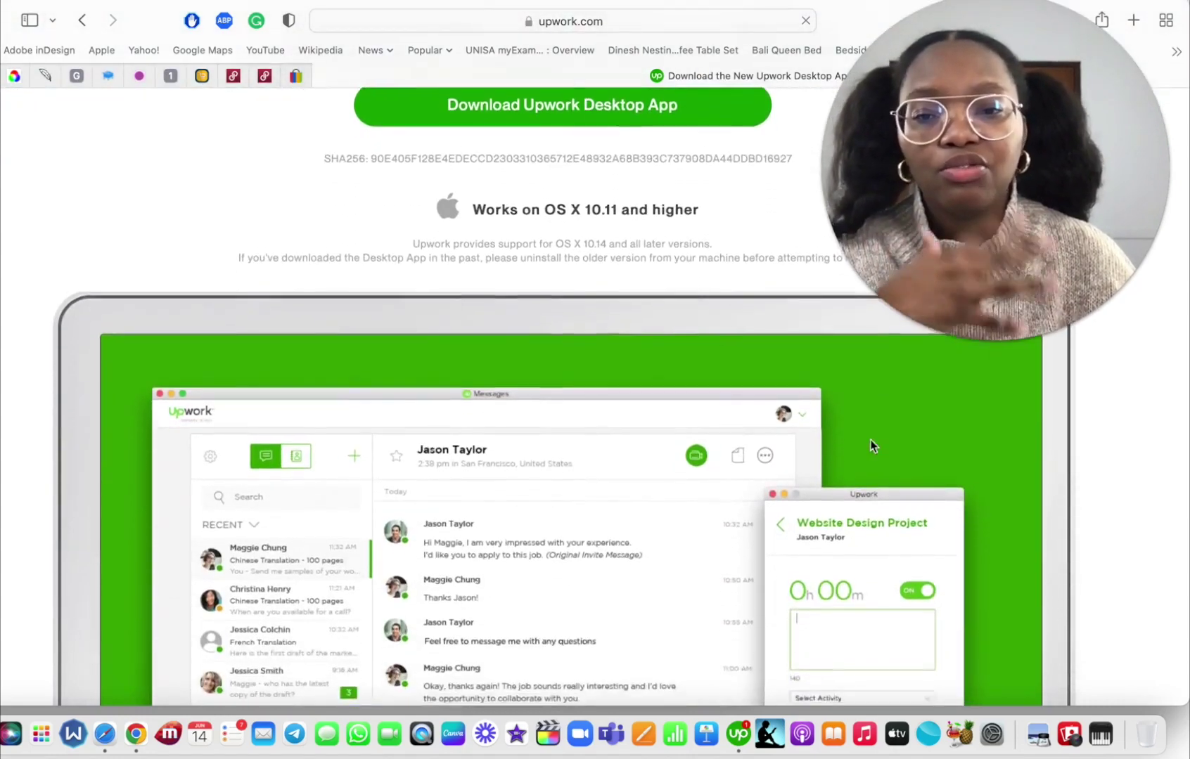
scroll(872, 447, down, 10)
scroll(872, 447, up, 3)
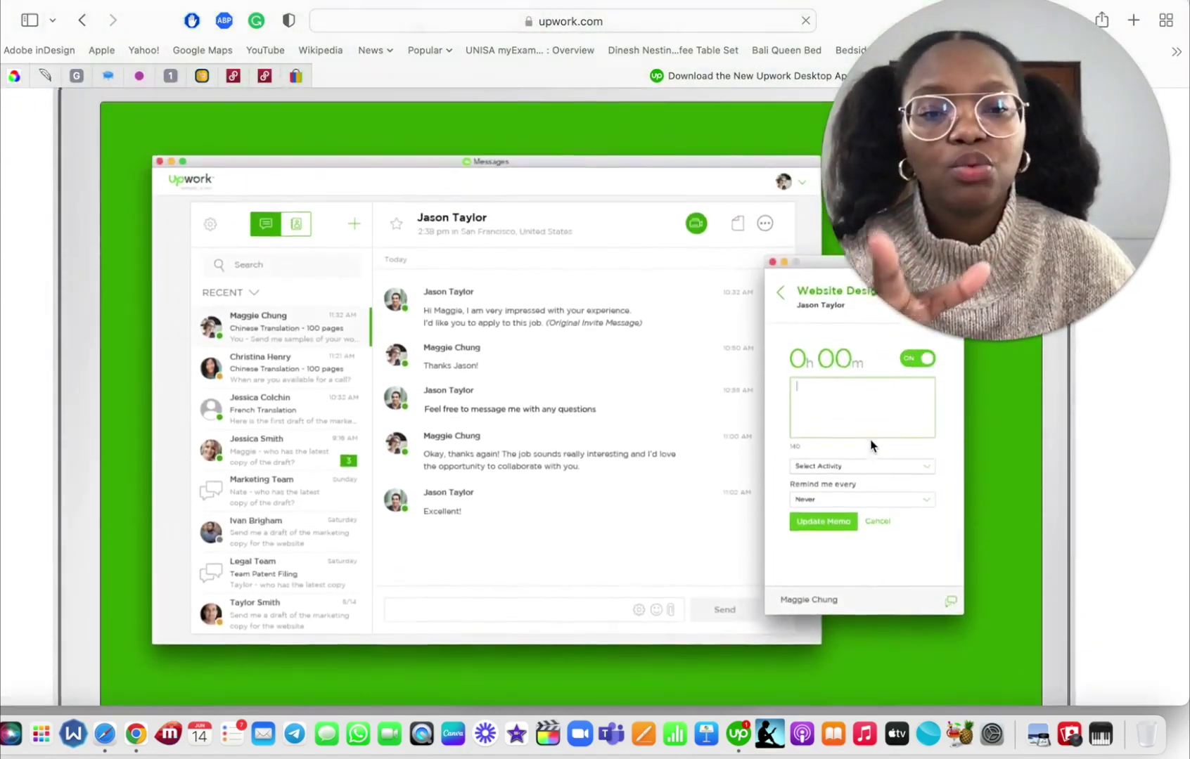
scroll(872, 445, up, 2)
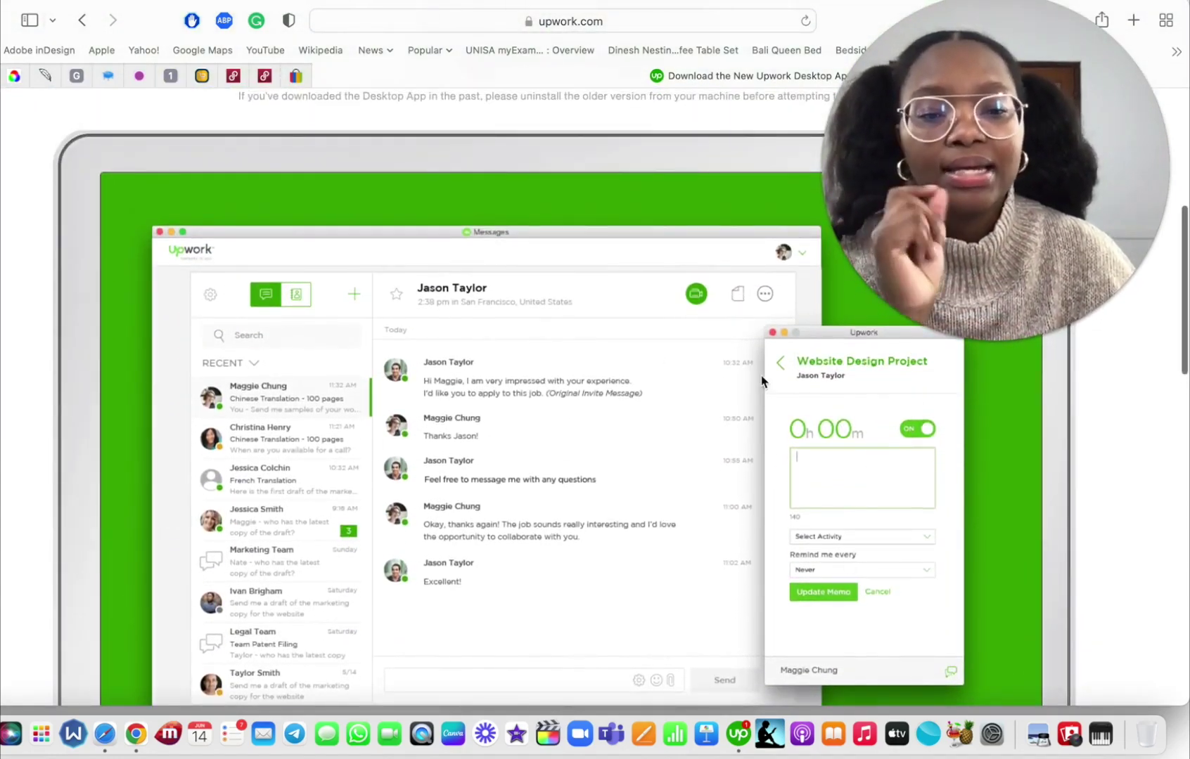
scroll(762, 381, down, 12)
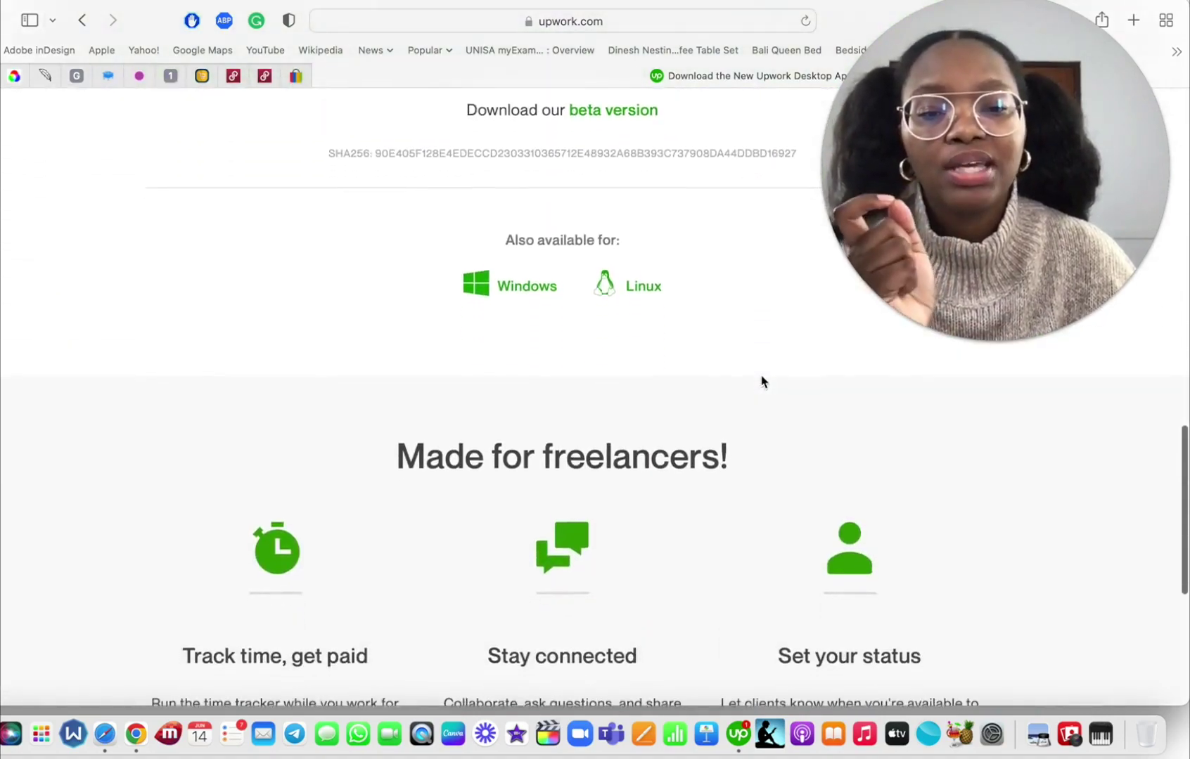
scroll(762, 381, down, 3)
scroll(761, 381, up, 2)
scroll(762, 381, up, 15)
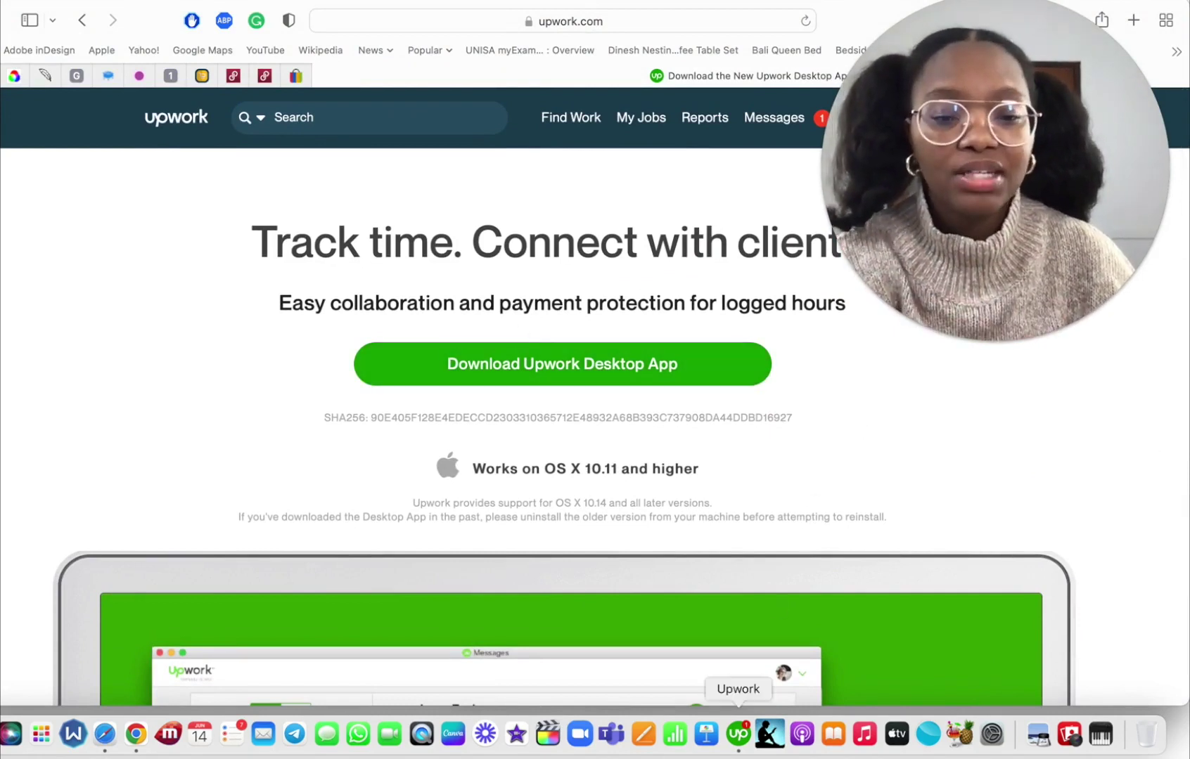
Bring up the Upwork Desktop App, start its tracker, and hide the window
click(742, 737)
click(671, 662)
click(477, 158)
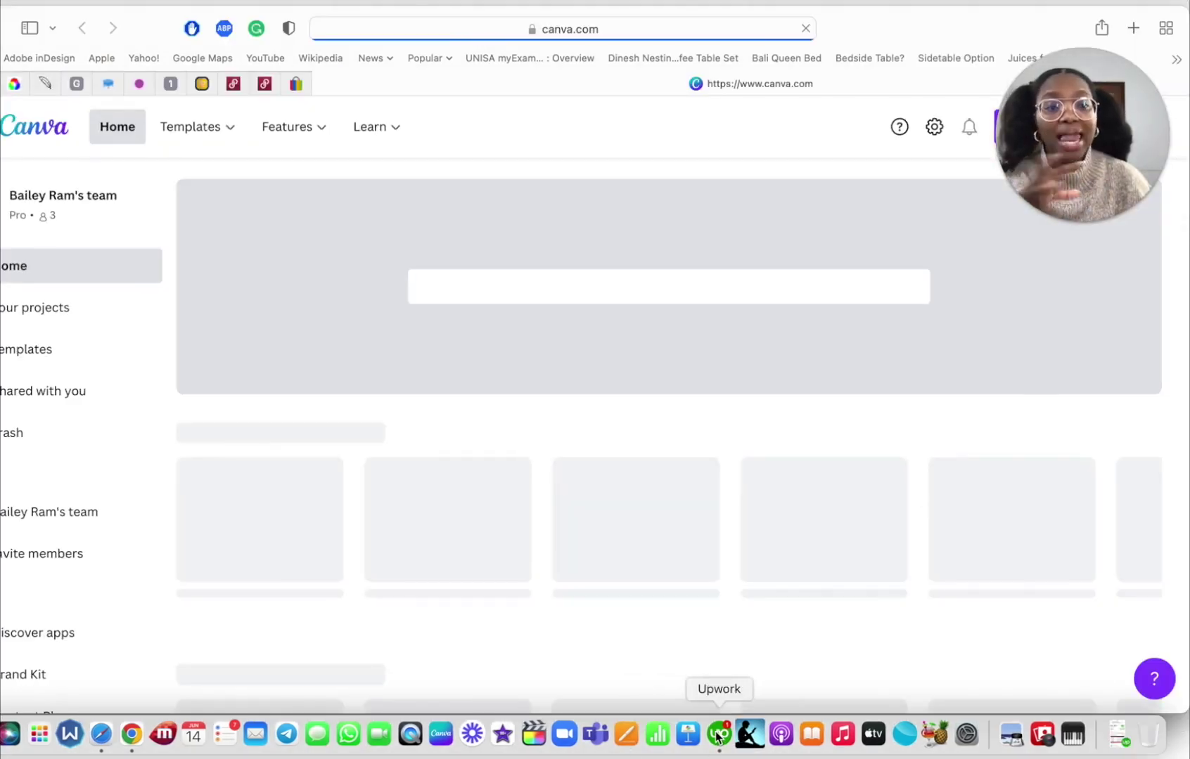
Refresh the contract list, switch tracking on for YouTube/ Instagram, and return to Canva
click(717, 737)
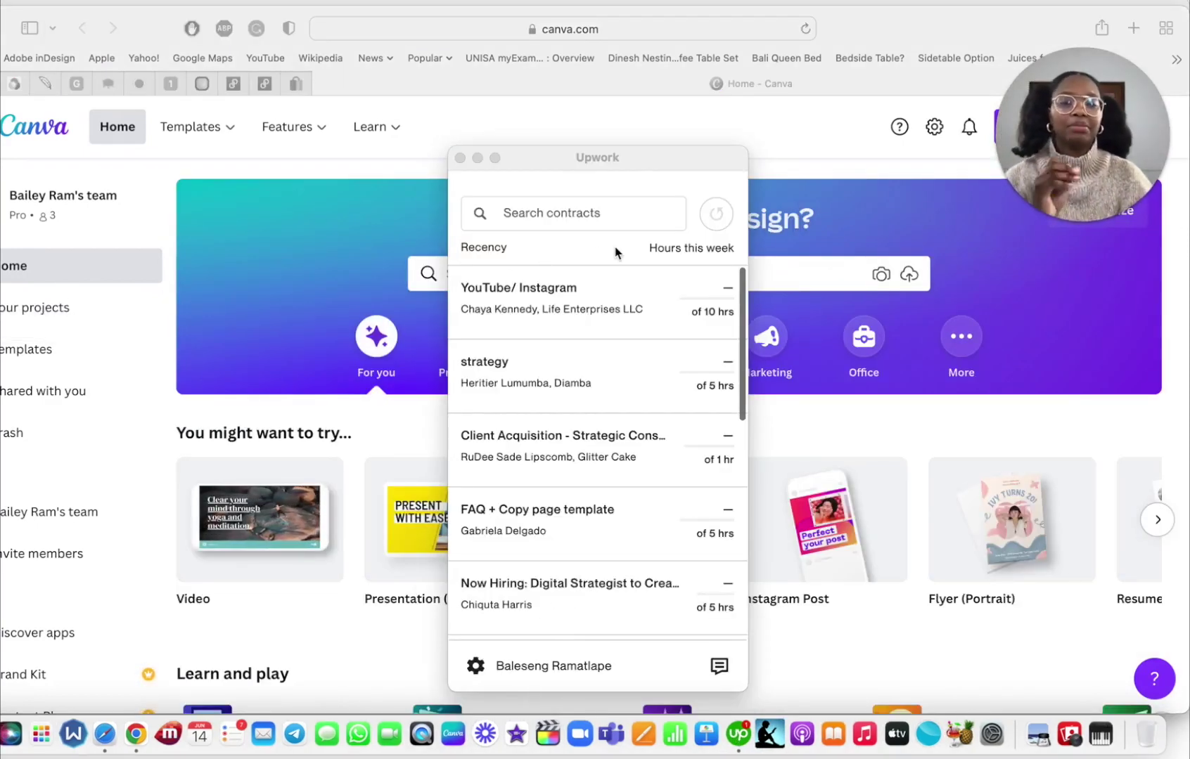
click(712, 223)
click(710, 219)
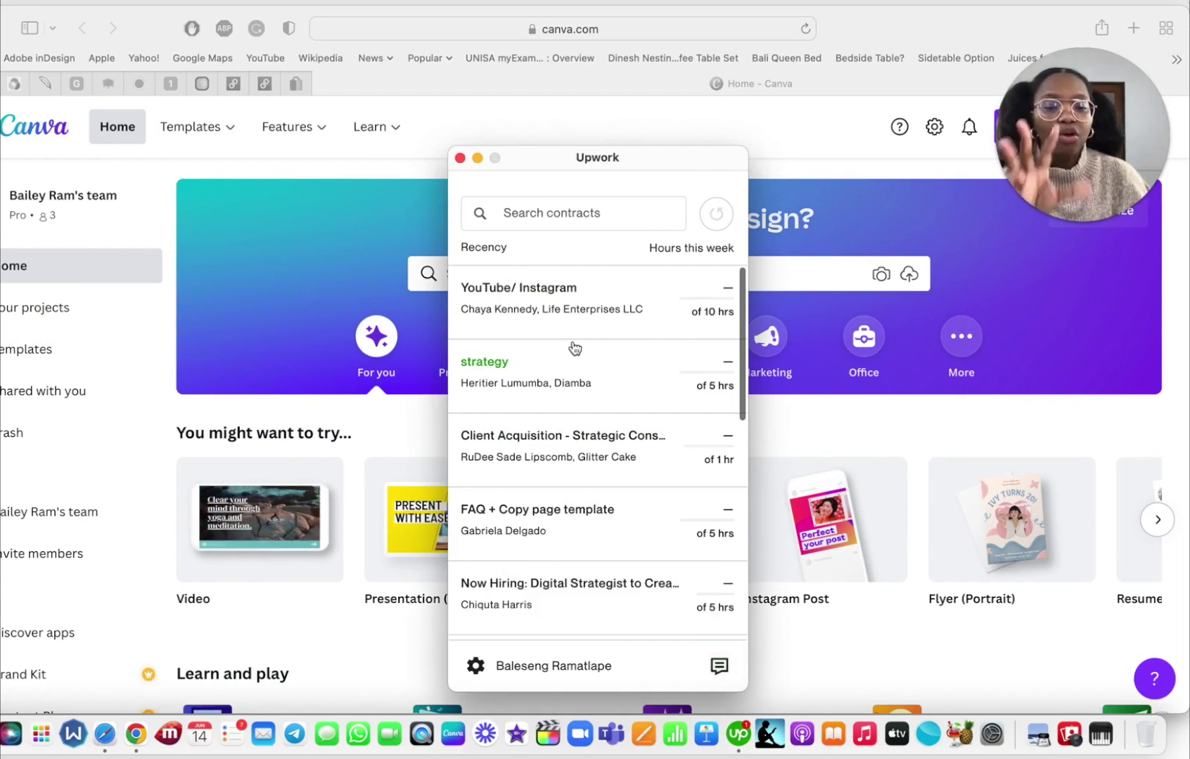
scroll(645, 422, down, 5)
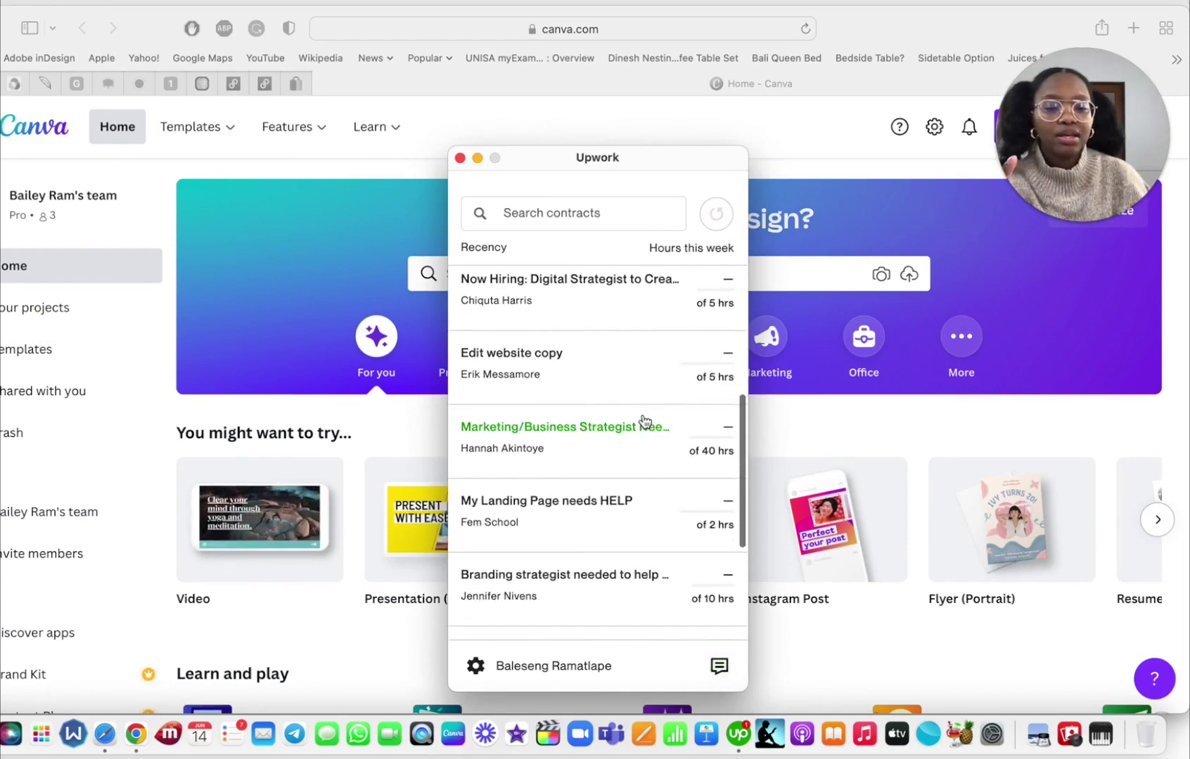
scroll(645, 422, up, 5)
click(637, 312)
click(696, 271)
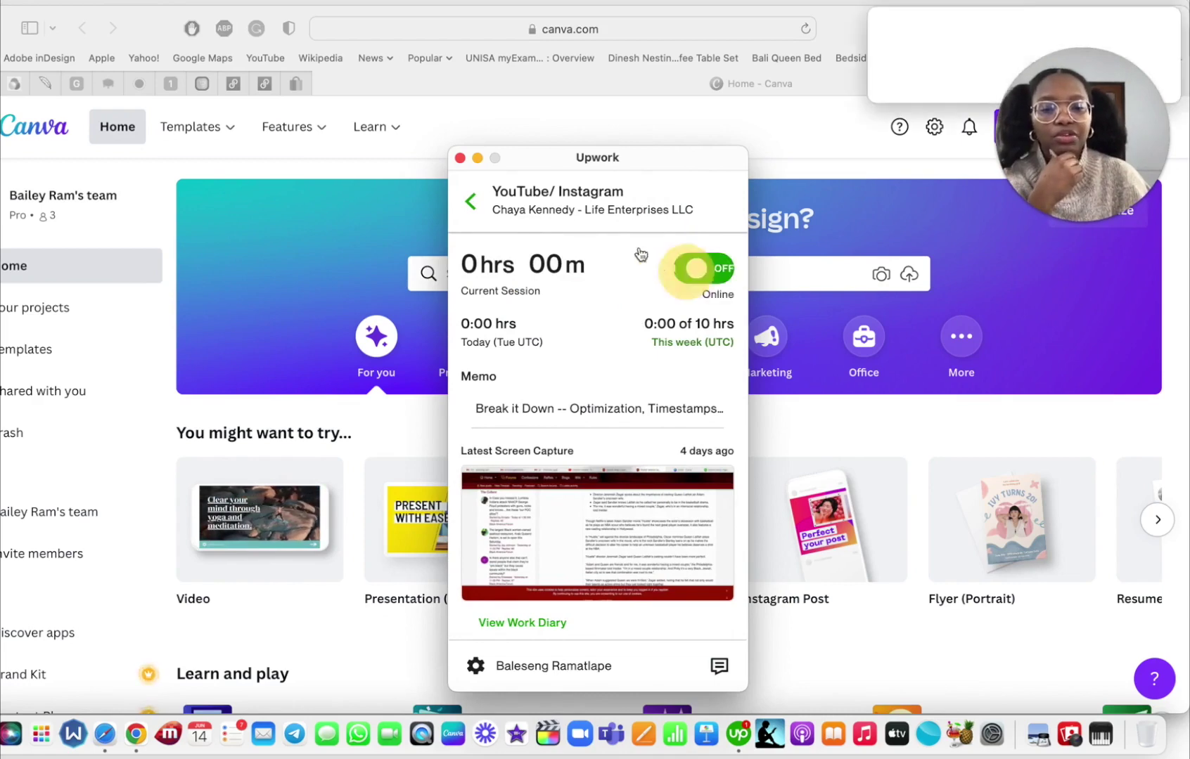
click(477, 159)
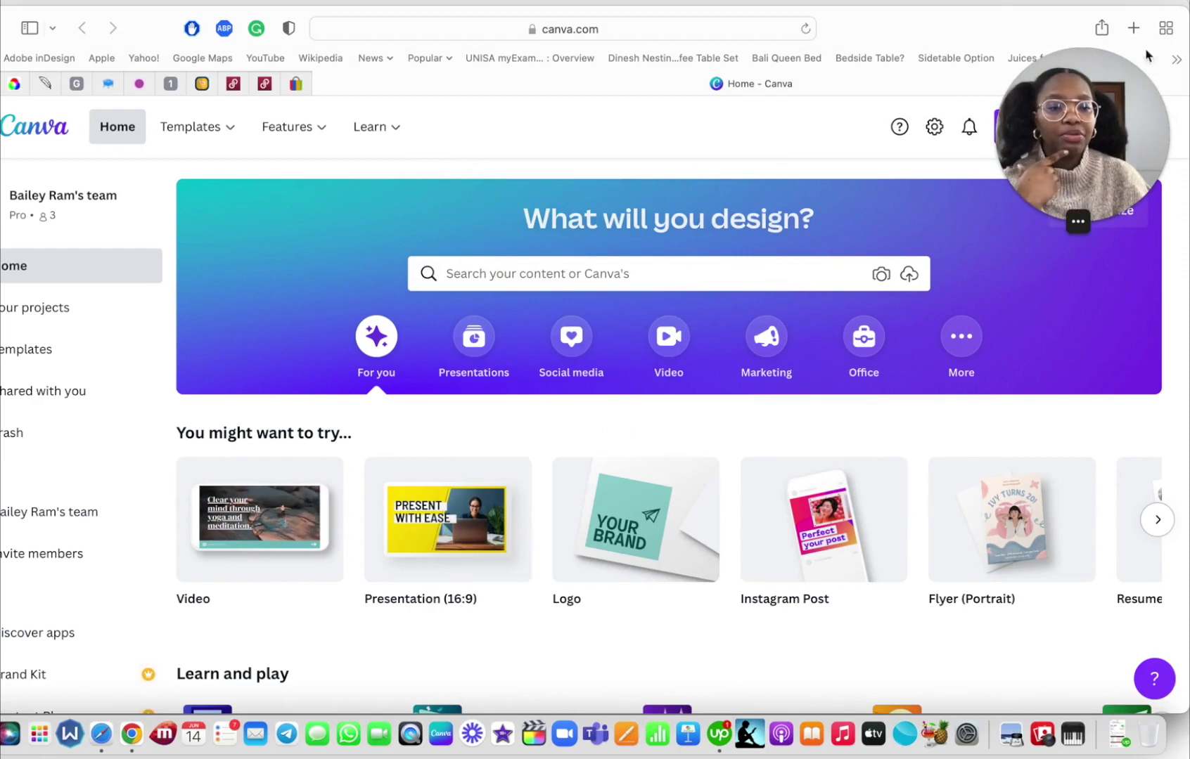
Make a copy of the Between Sisters - Black Music Month design from Recent designs
scroll(721, 244, down, 2)
scroll(720, 241, down, 7)
scroll(720, 240, up, 2)
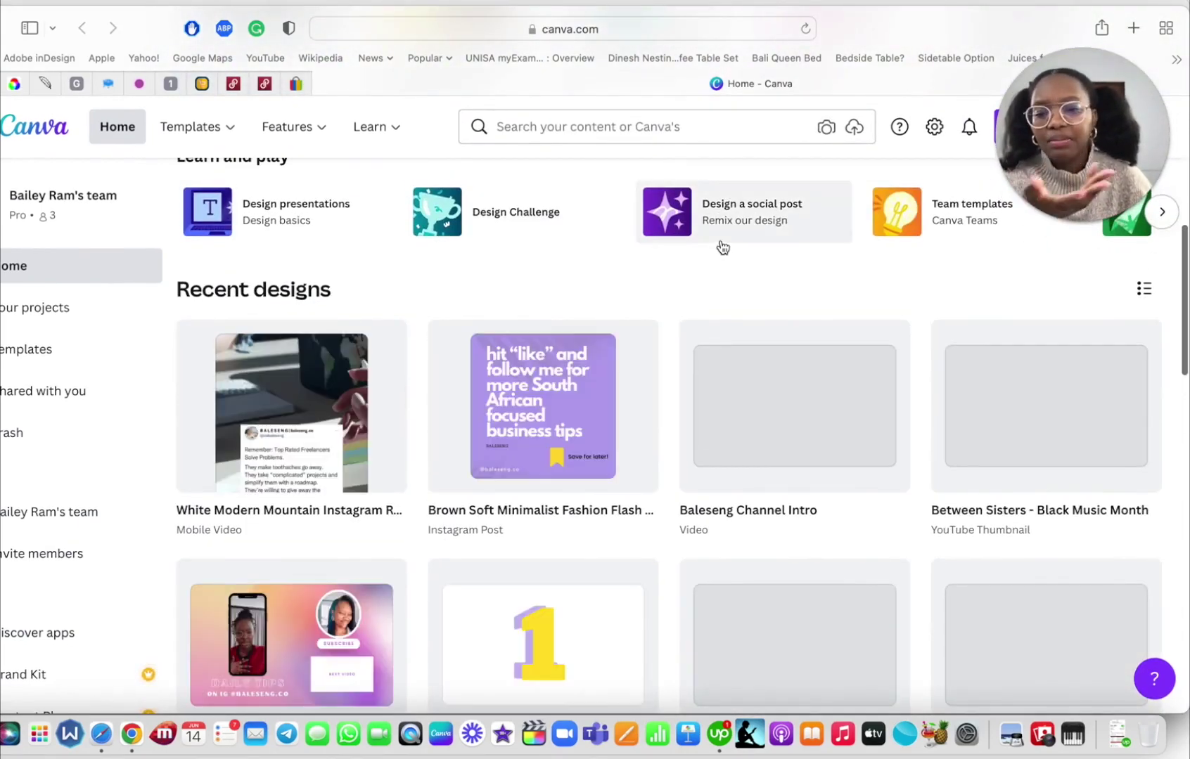
scroll(717, 244, down, 1)
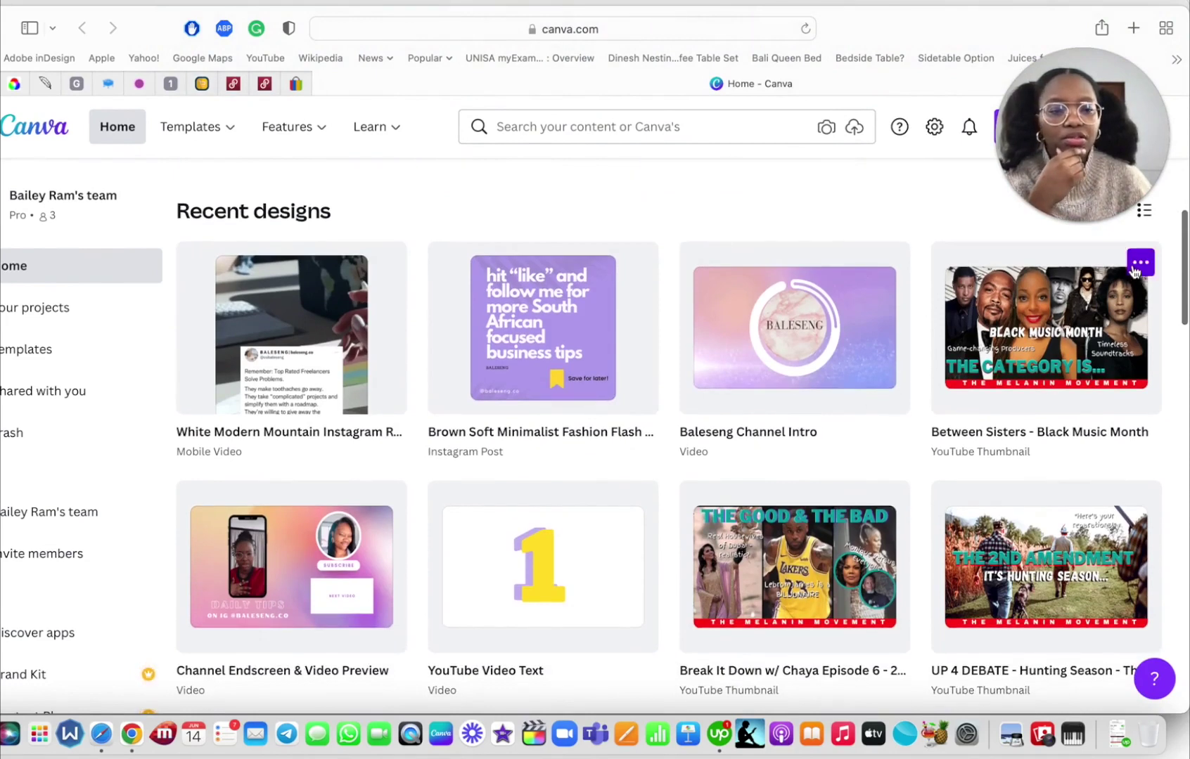
click(1140, 263)
click(1016, 454)
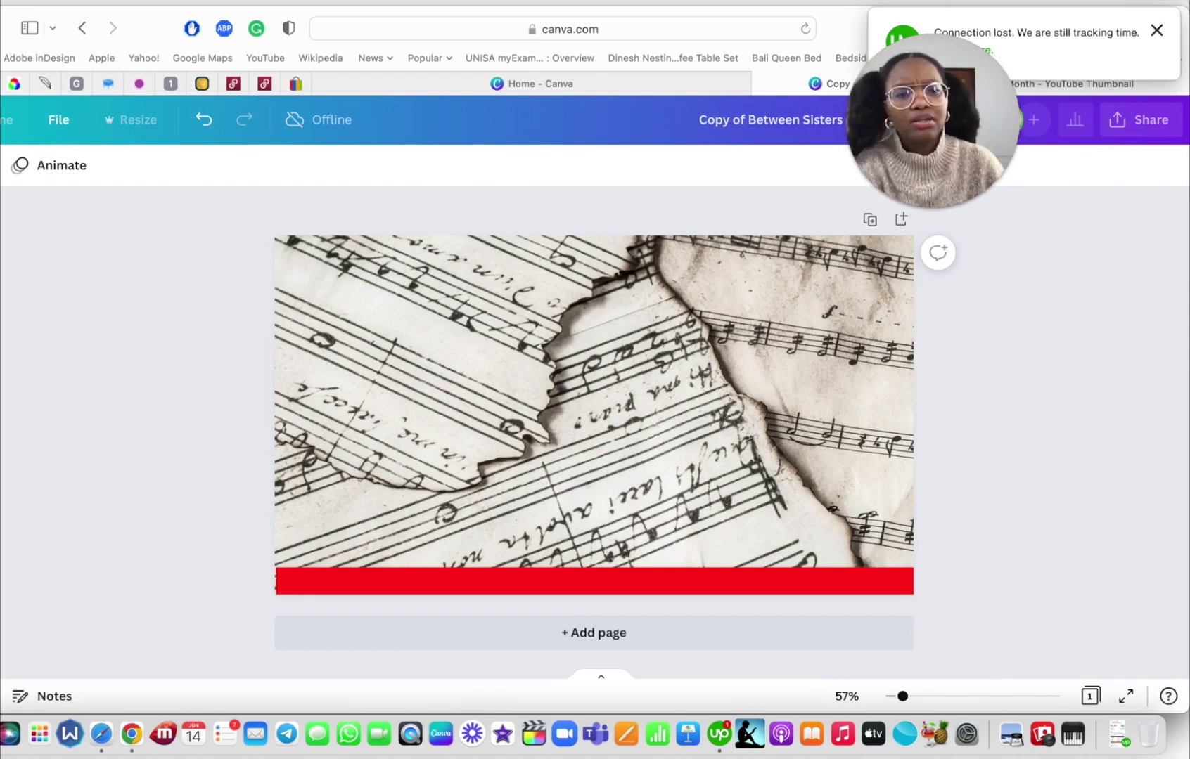
Reconnect Wi-Fi to the iPhone personal hotspot
click(746, 1)
click(777, 71)
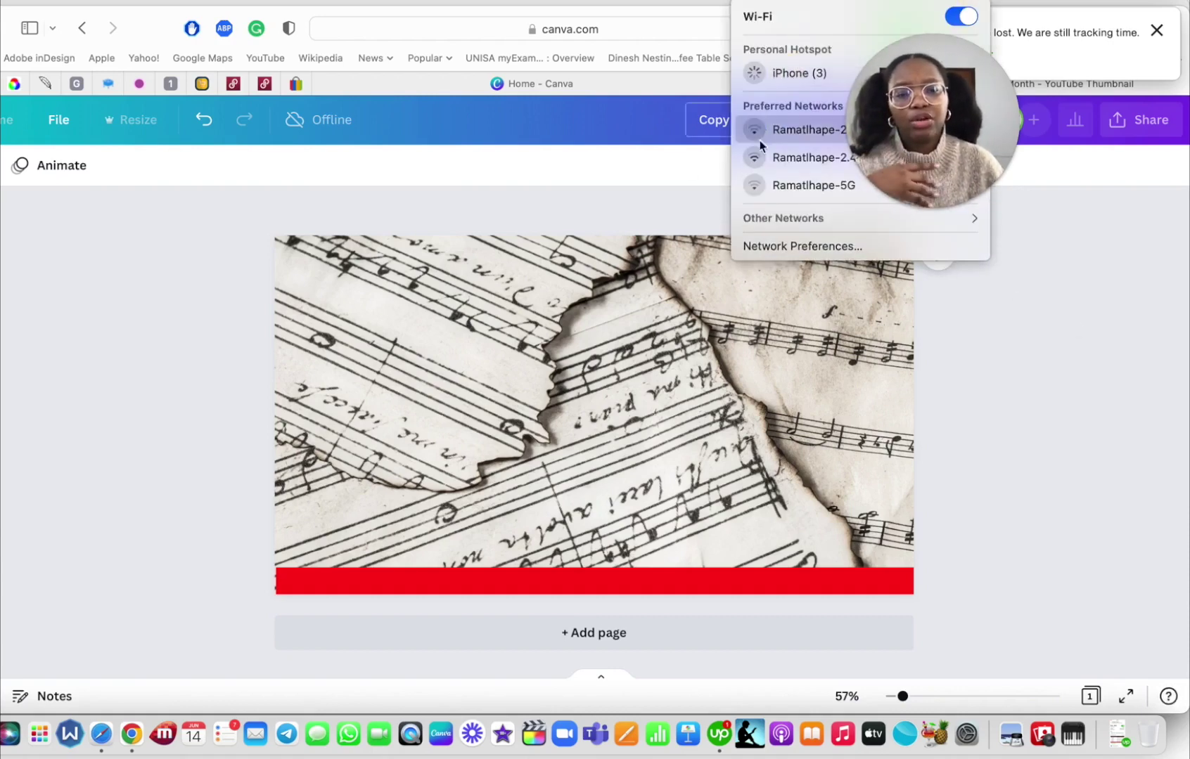
click(1168, 291)
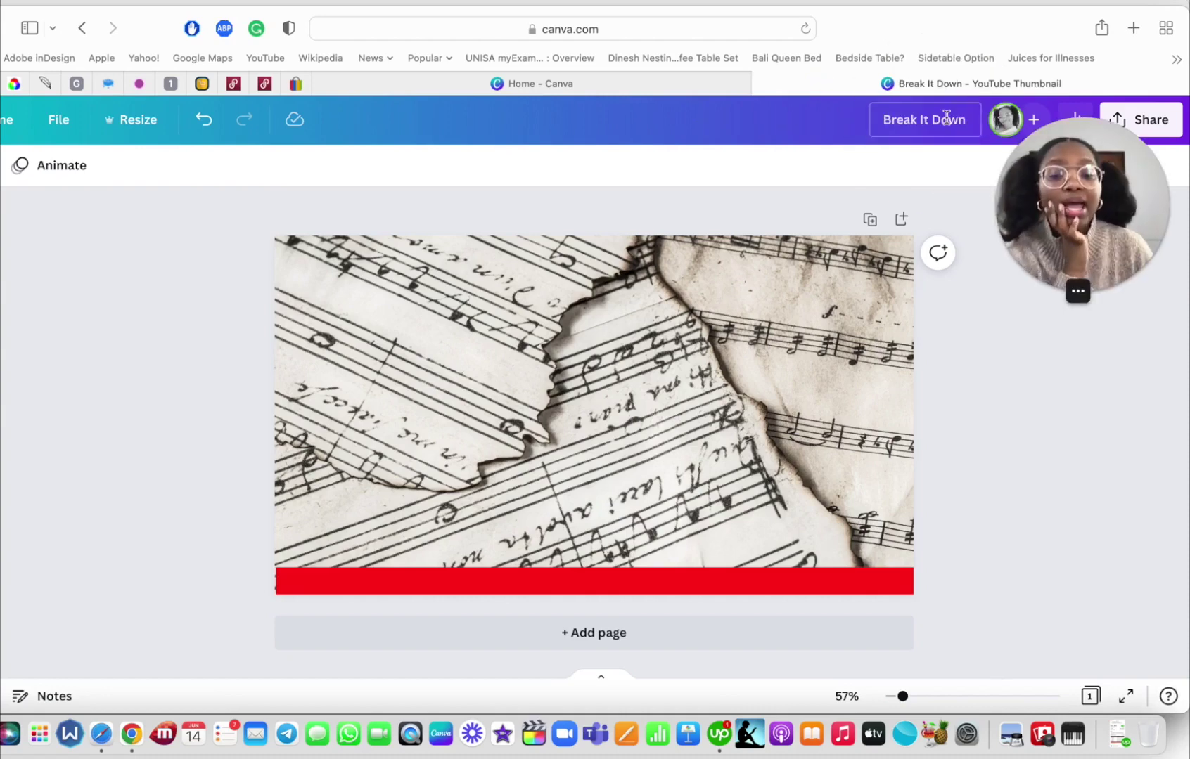
Stop and restart time tracking on the YouTube/ Instagram contract from the full tracker window
click(813, 2)
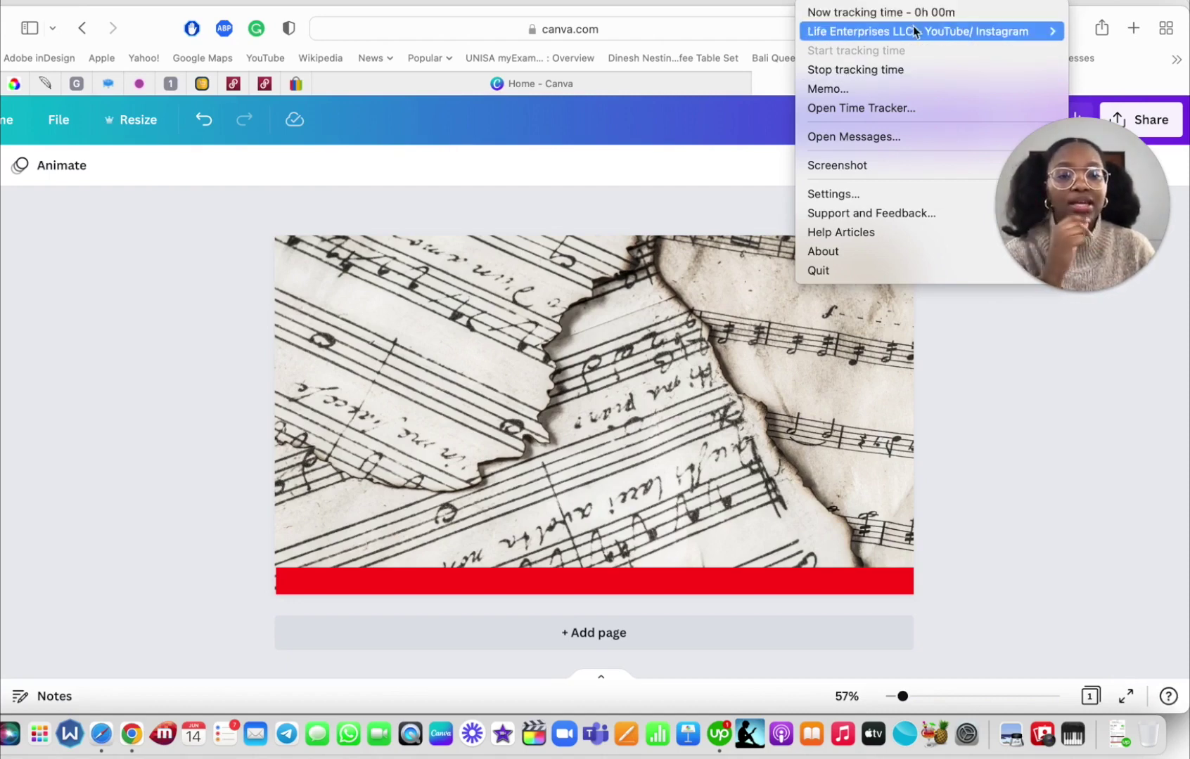
click(874, 107)
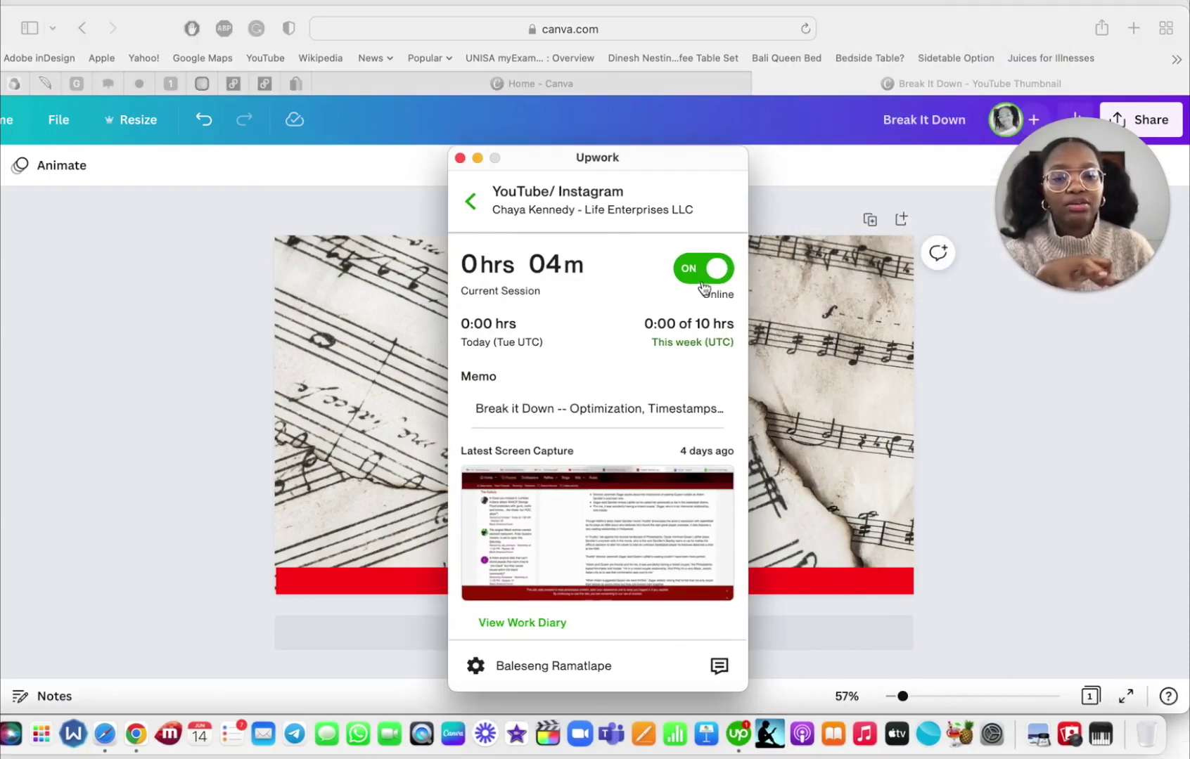
click(701, 280)
click(701, 280)
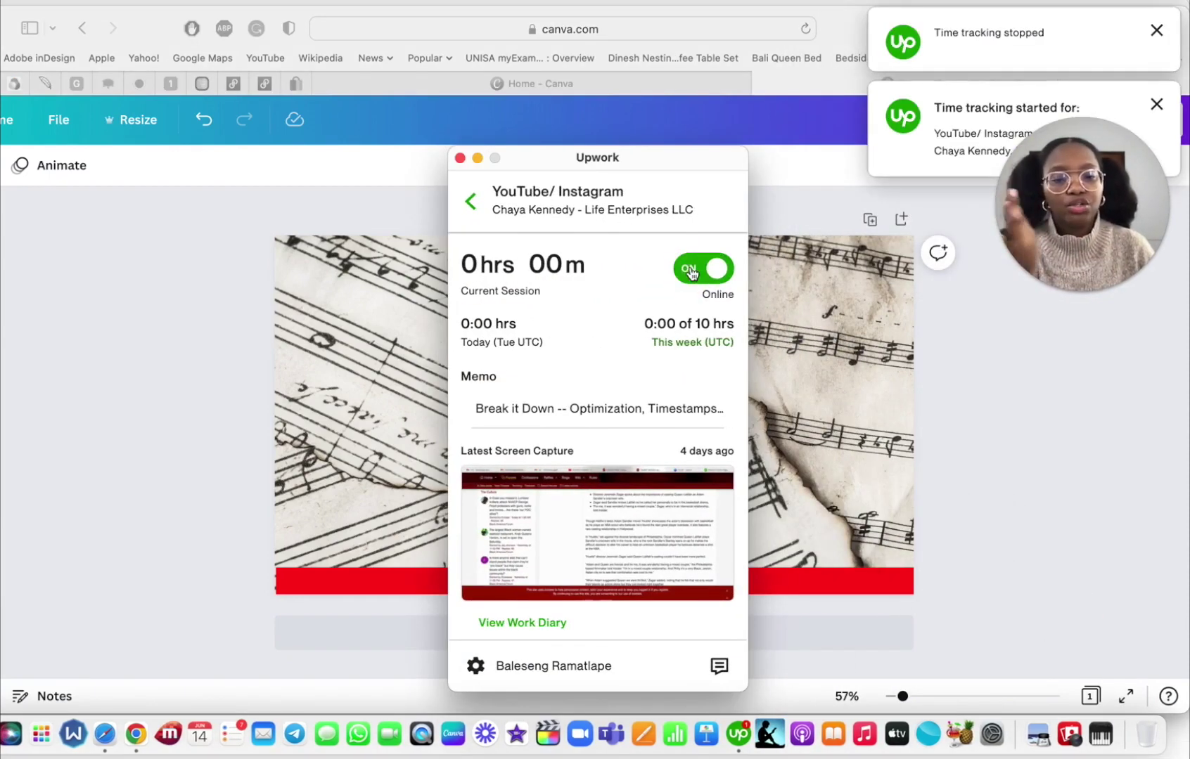
Hide the tracker, dismiss both tracking notifications, and bring the Canva window back
click(478, 158)
click(1156, 31)
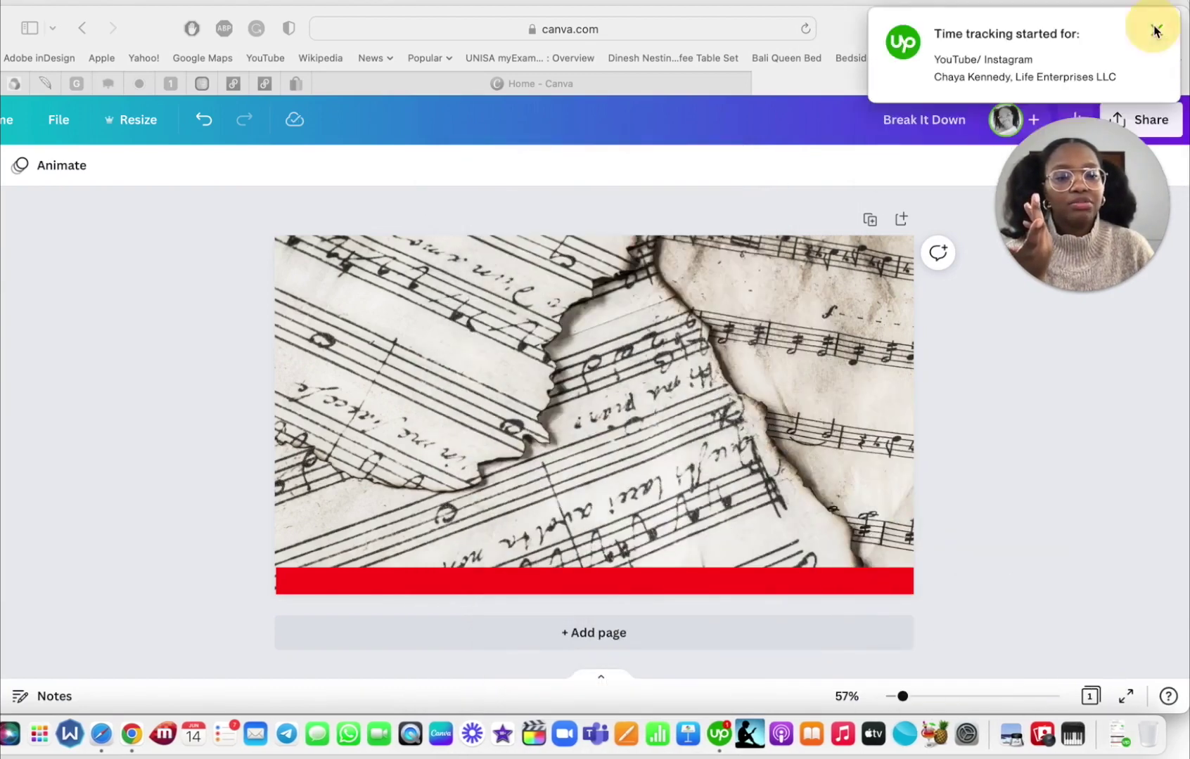
click(1154, 31)
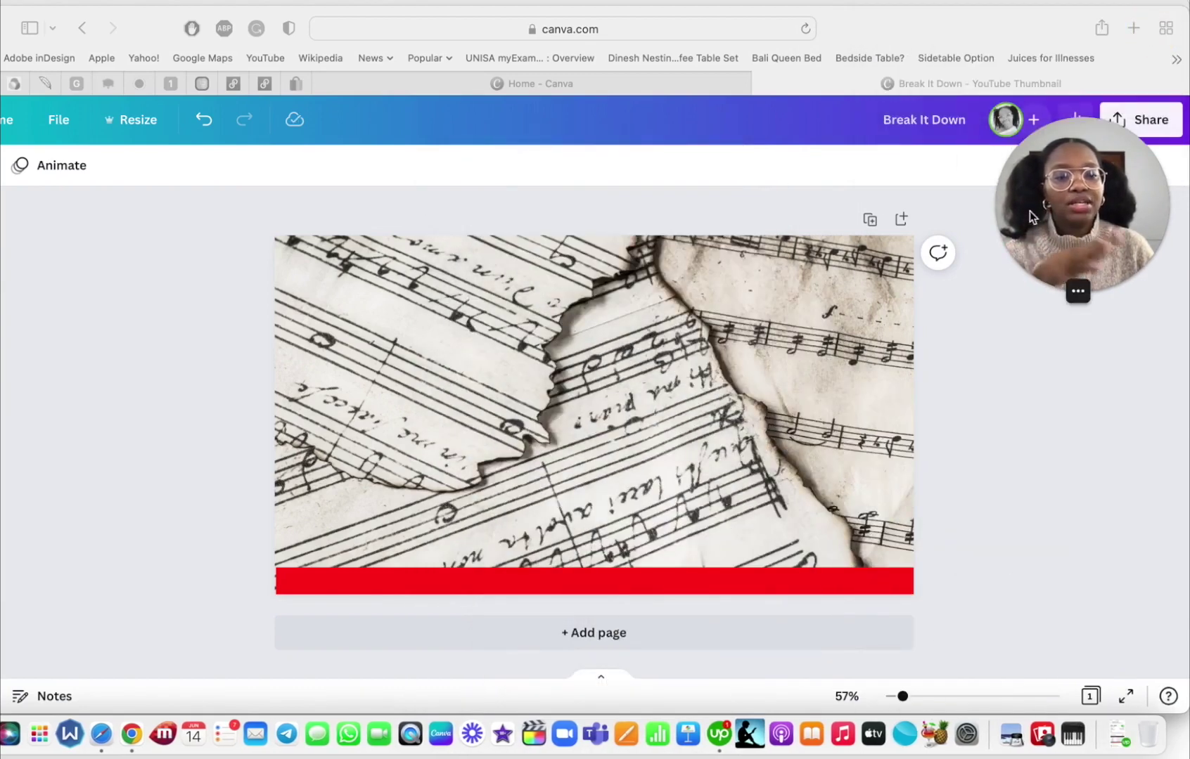
click(983, 433)
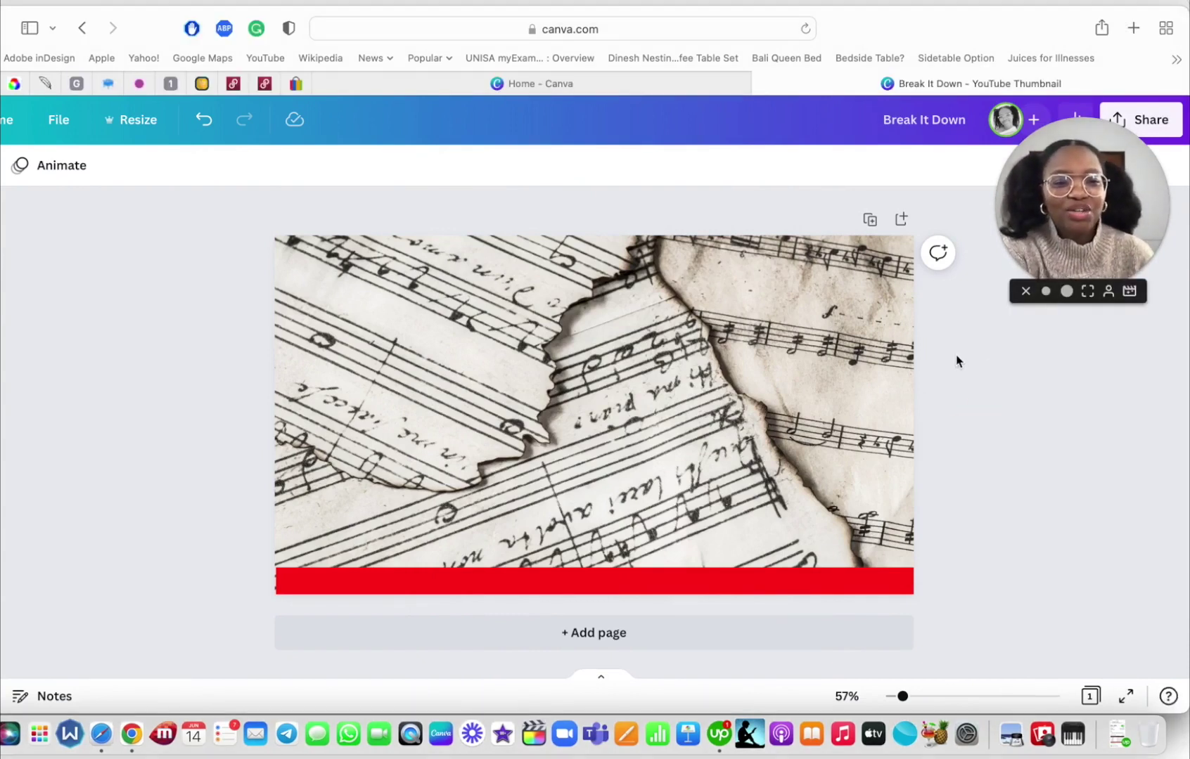
click(1067, 291)
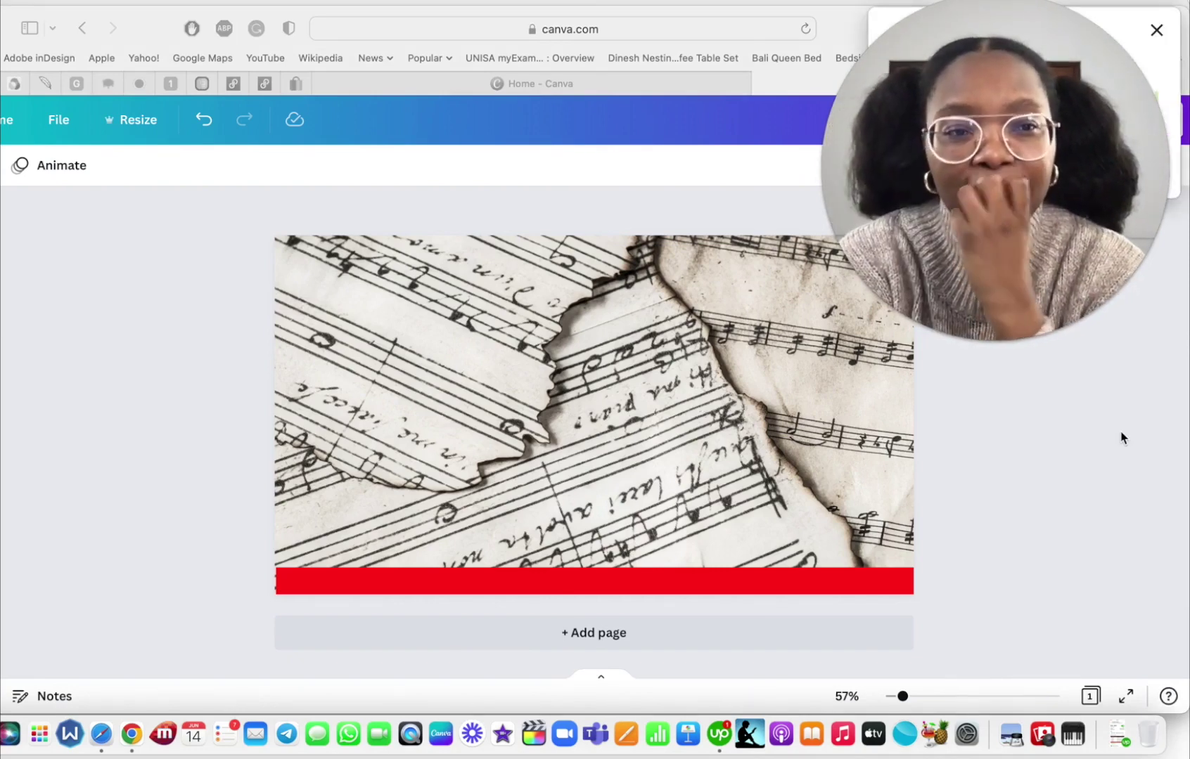
Keep editing the Break It Down thumbnail until the tracker shows 0:10 hrs and a new capture
drag(1039, 234, 1039, 476)
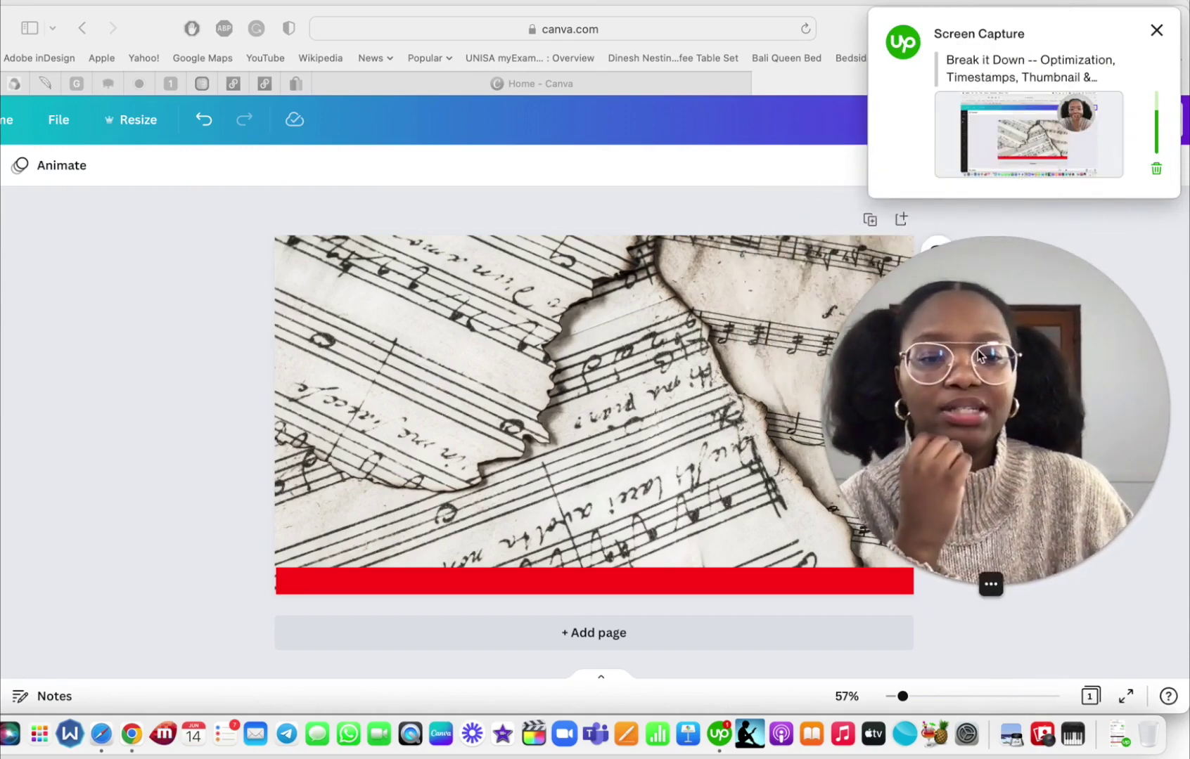
click(991, 584)
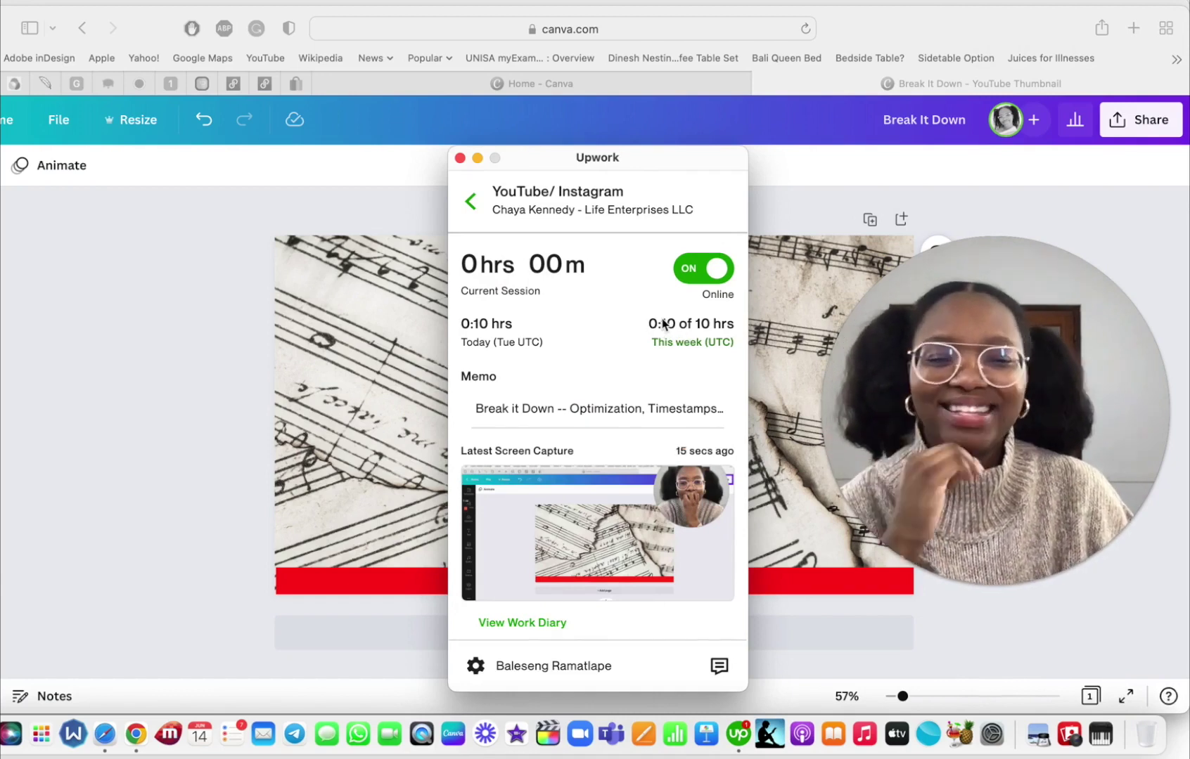
Stop and restart tracking on YouTube/ Instagram, then hide the tracker window
click(690, 272)
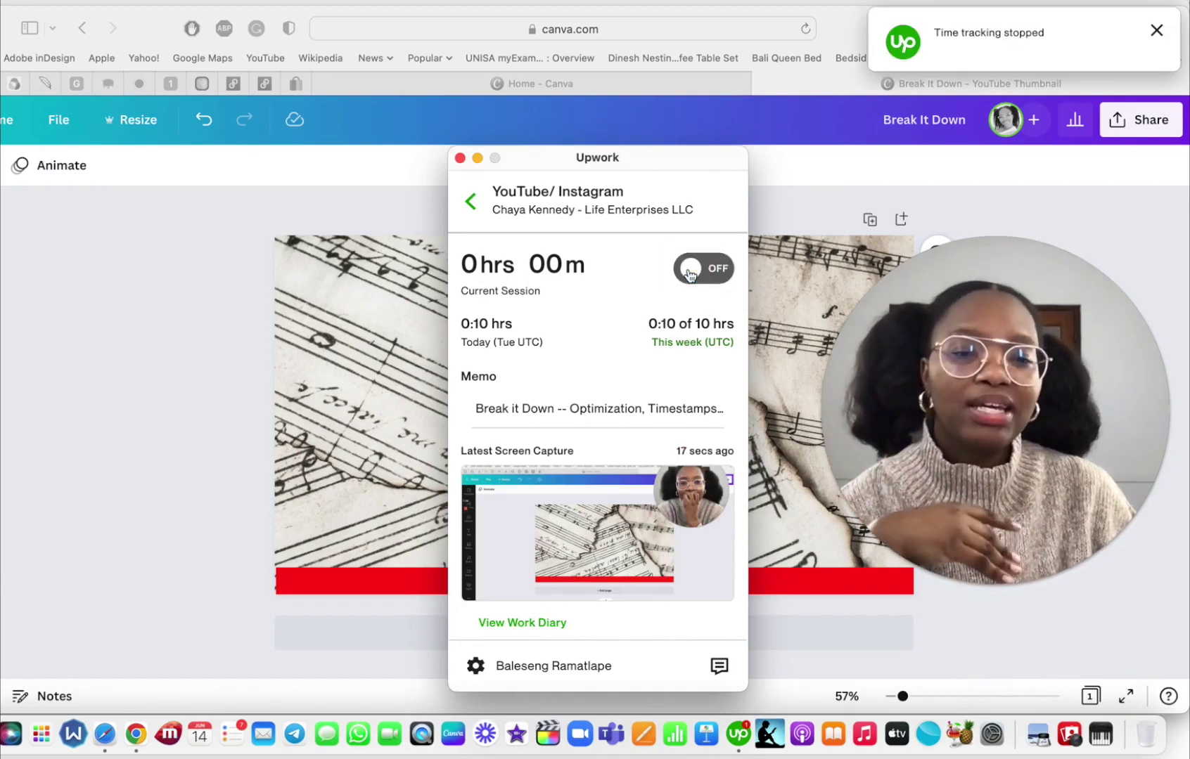
click(703, 268)
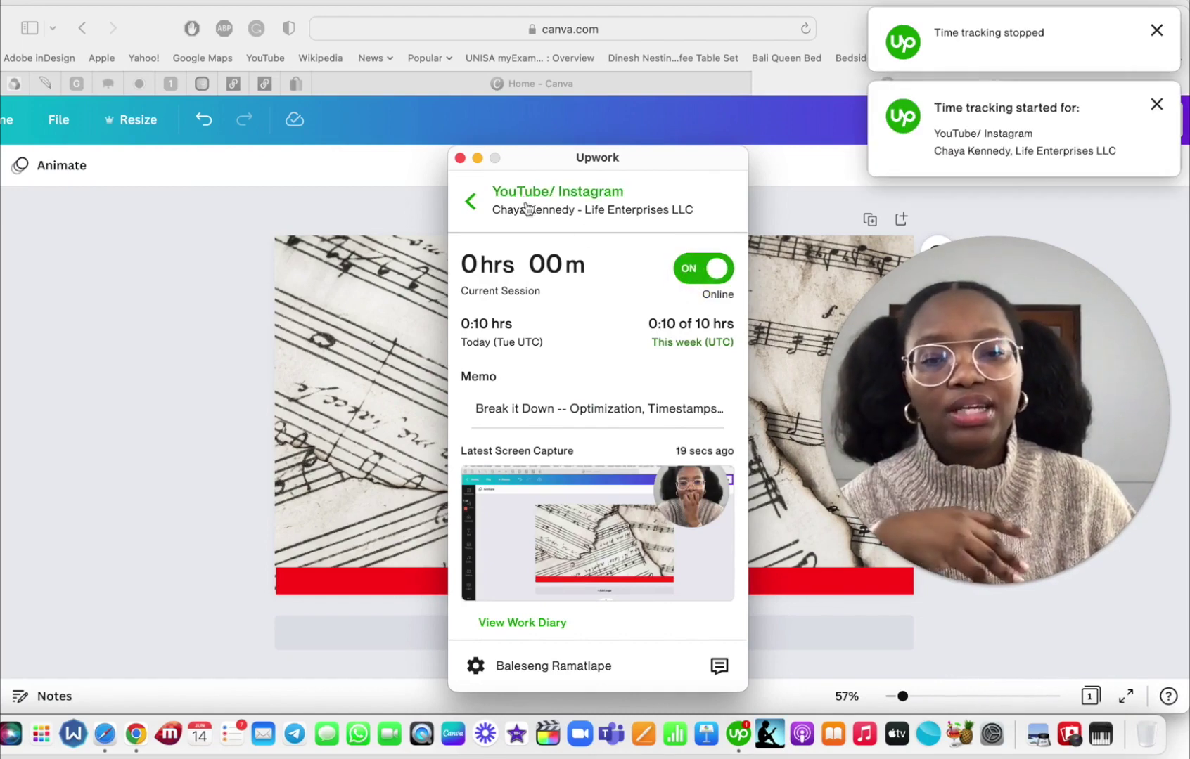
click(477, 157)
Dismiss both tracking notifications and resume working on the Break It Down design
click(1156, 31)
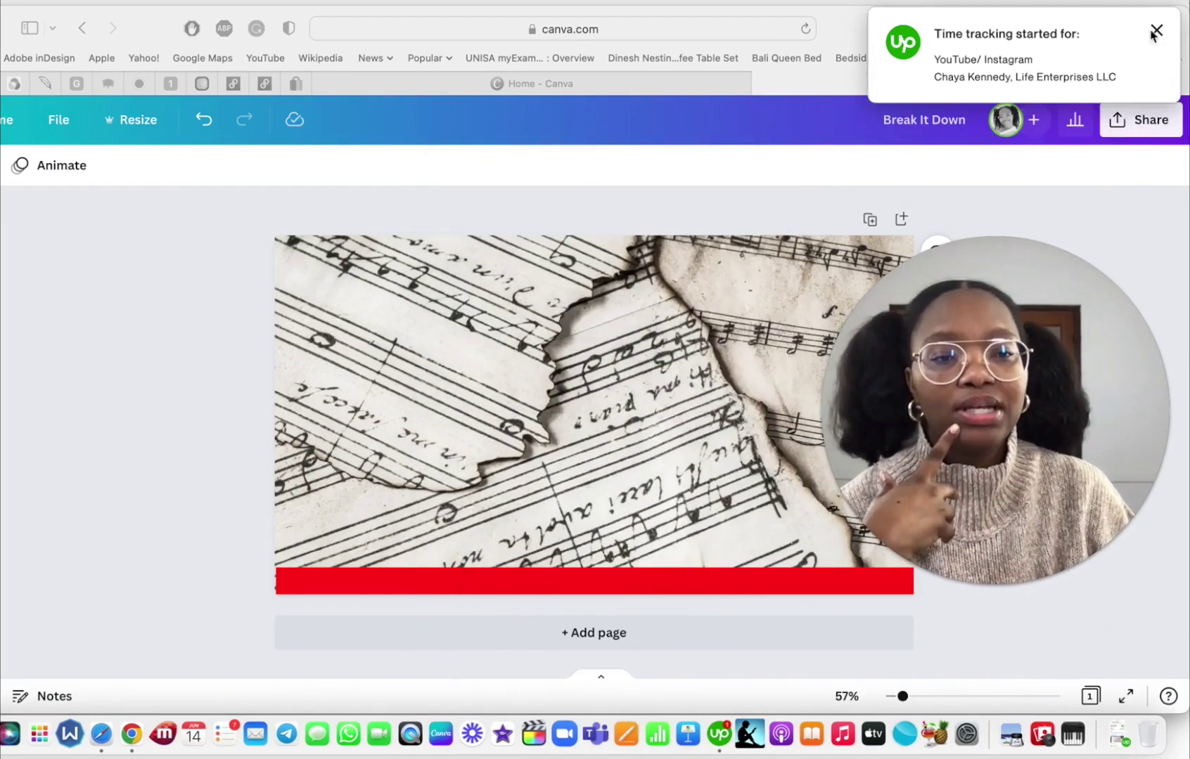
click(1156, 32)
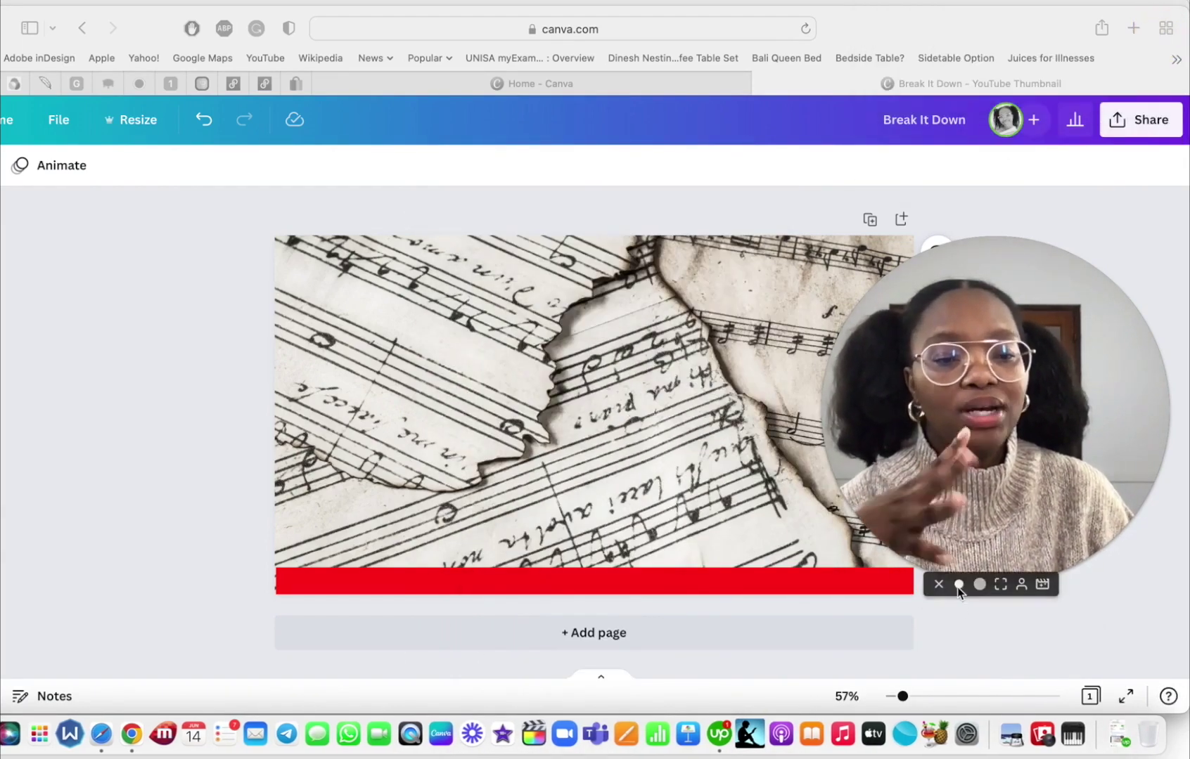
click(958, 587)
drag(998, 520, 1176, 169)
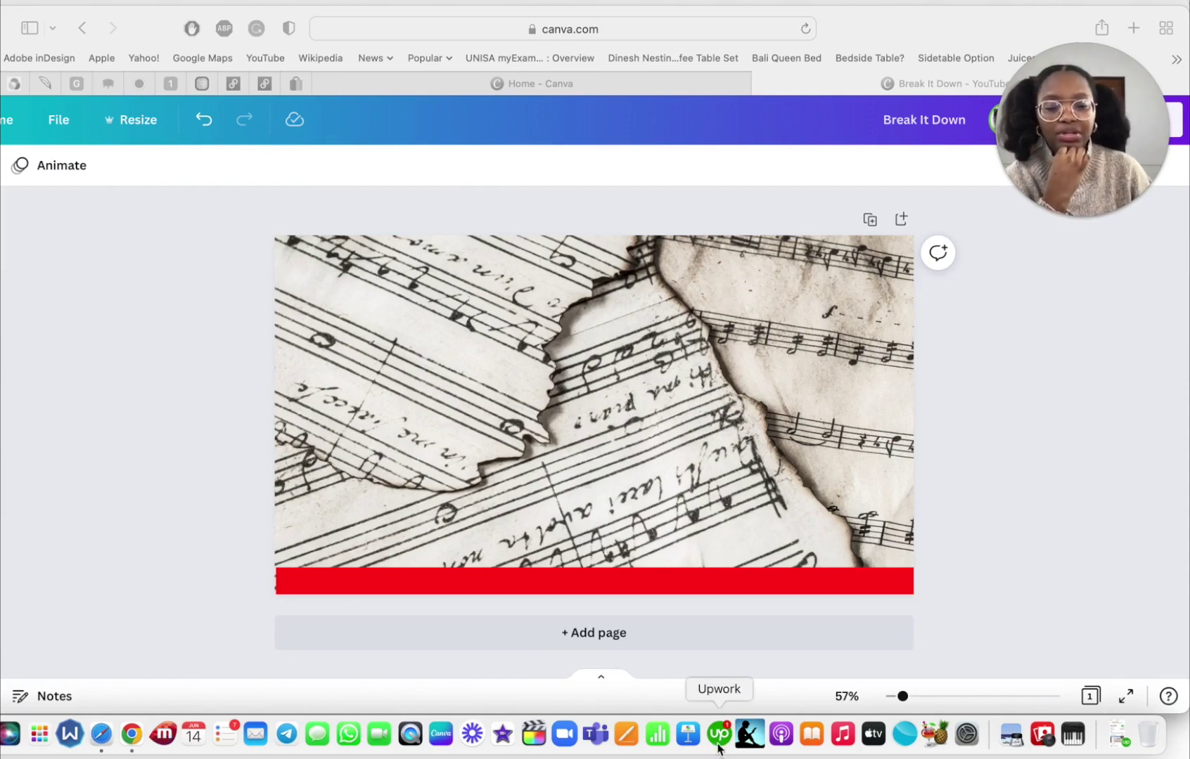
Check the tracker's 0:10 hrs logged today, then hide it and refocus the browser
click(712, 735)
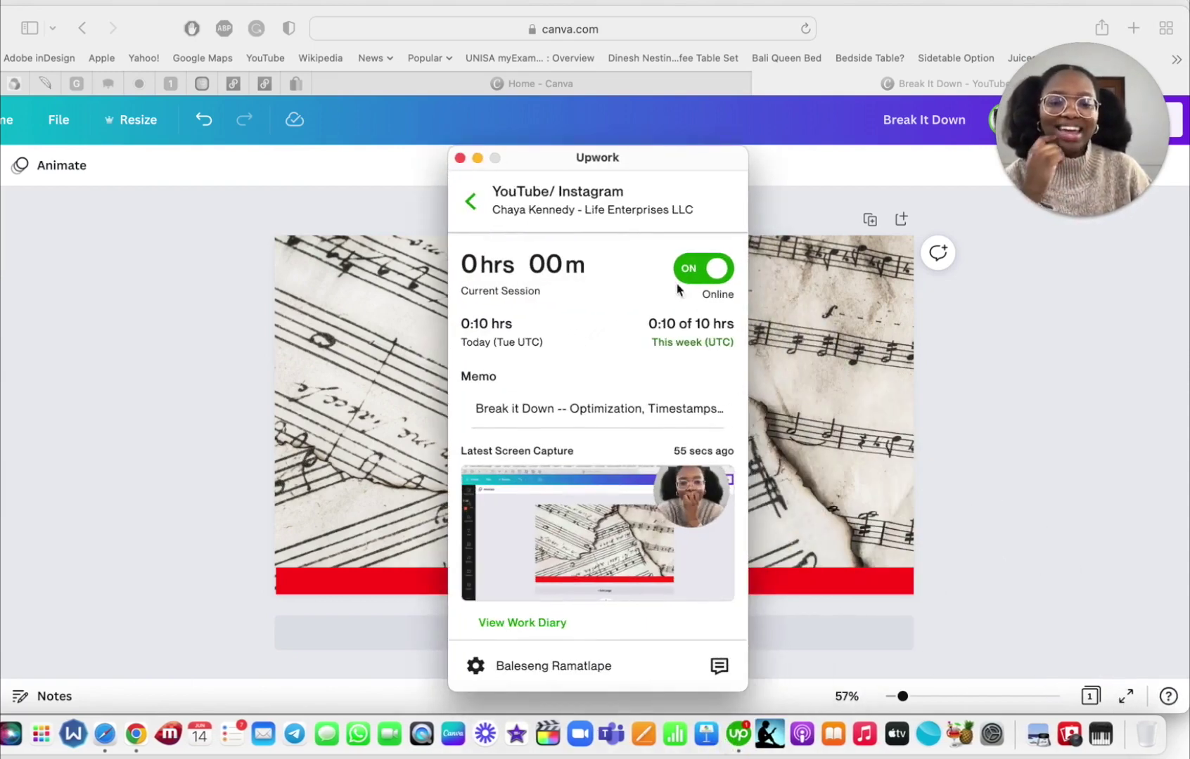
click(477, 158)
click(1111, 417)
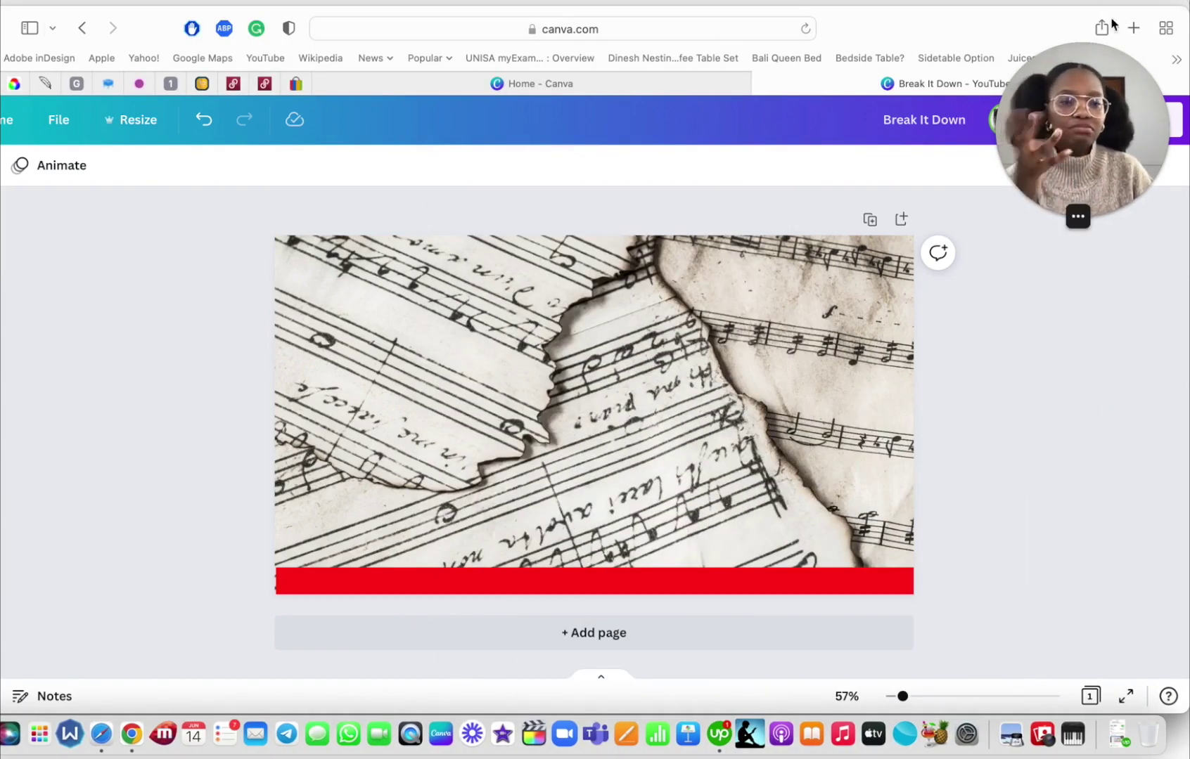
Open Upwork Reports in a new tab, showing $8.33 work in progress
click(1132, 27)
text(re)
key(Return)
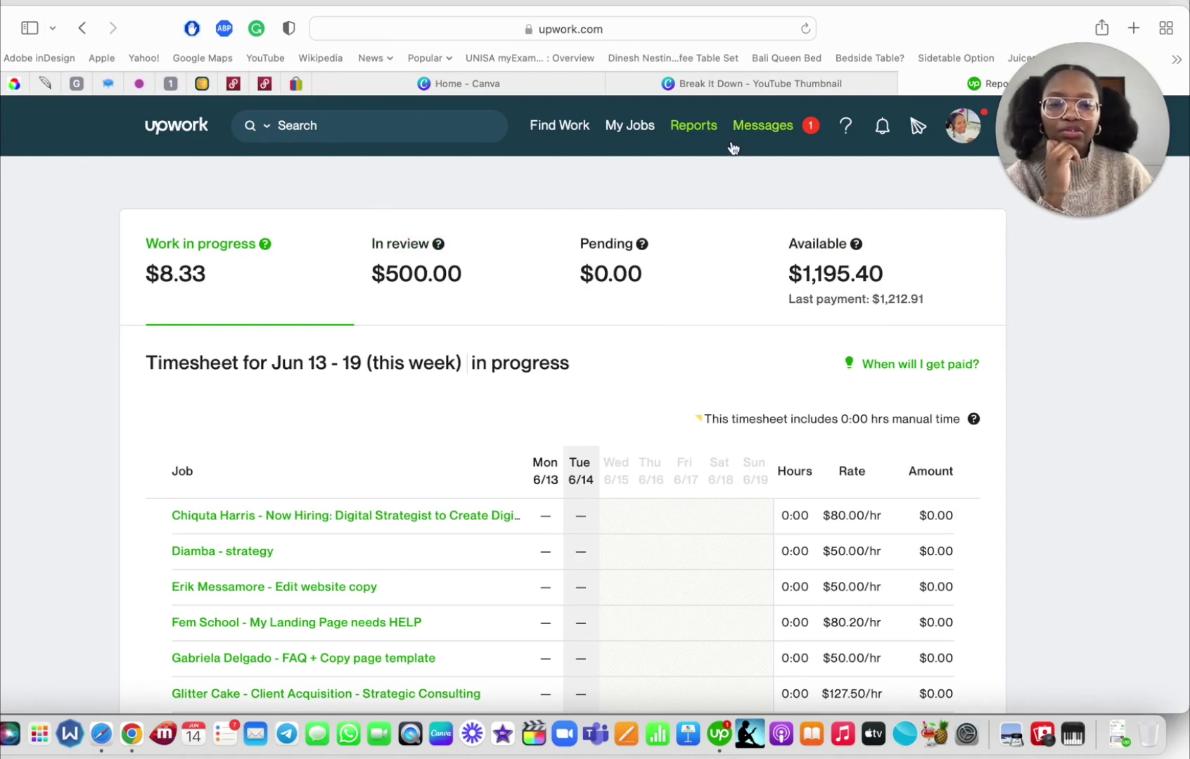
mouse_move(694, 130)
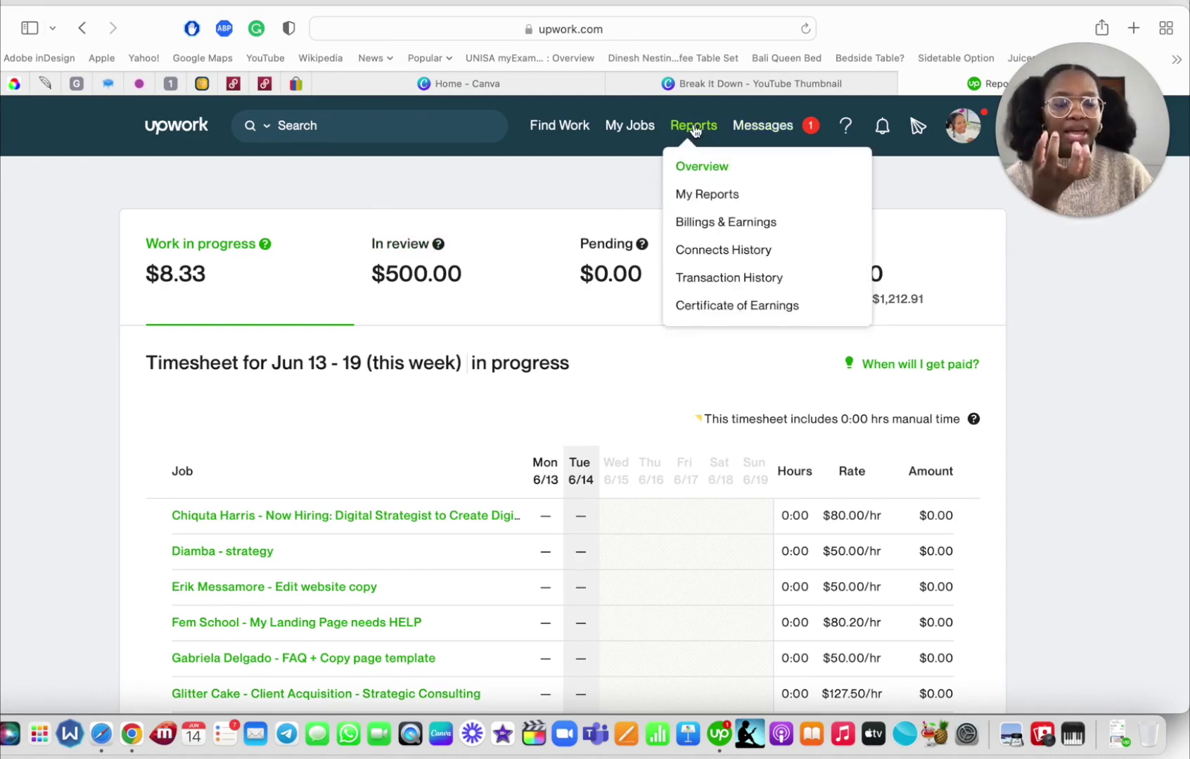
click(826, 255)
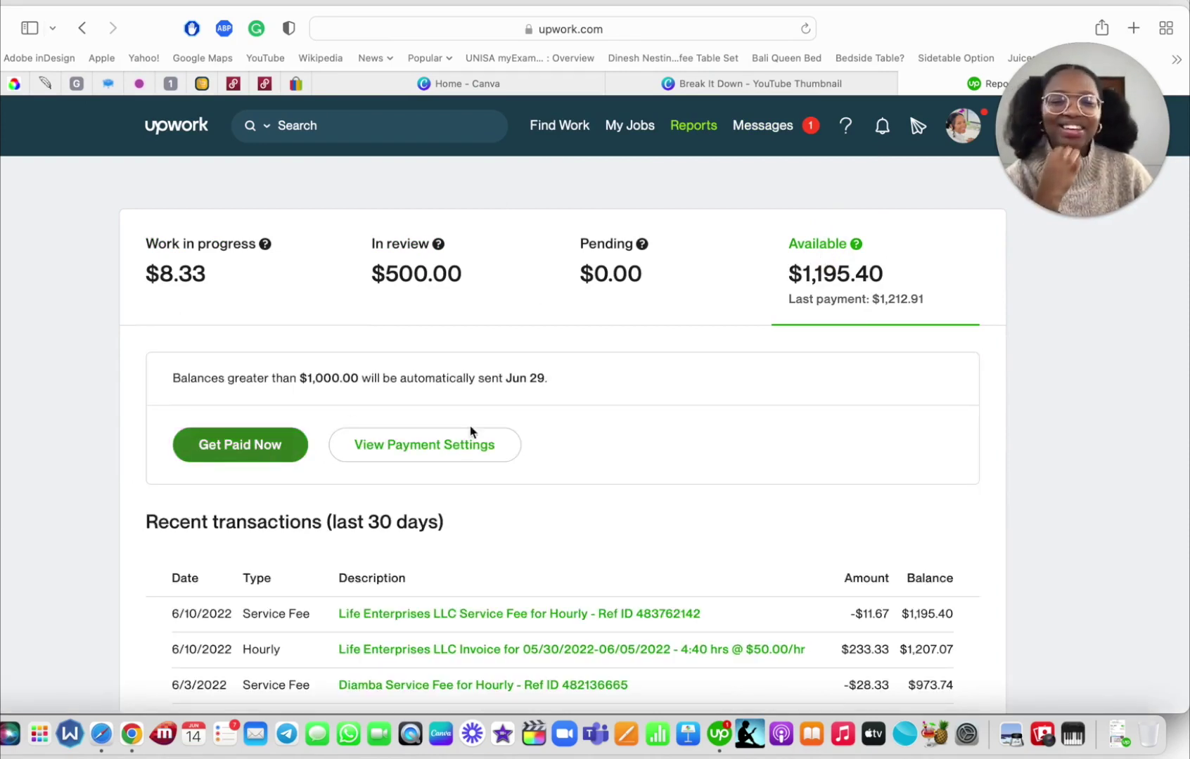
click(167, 242)
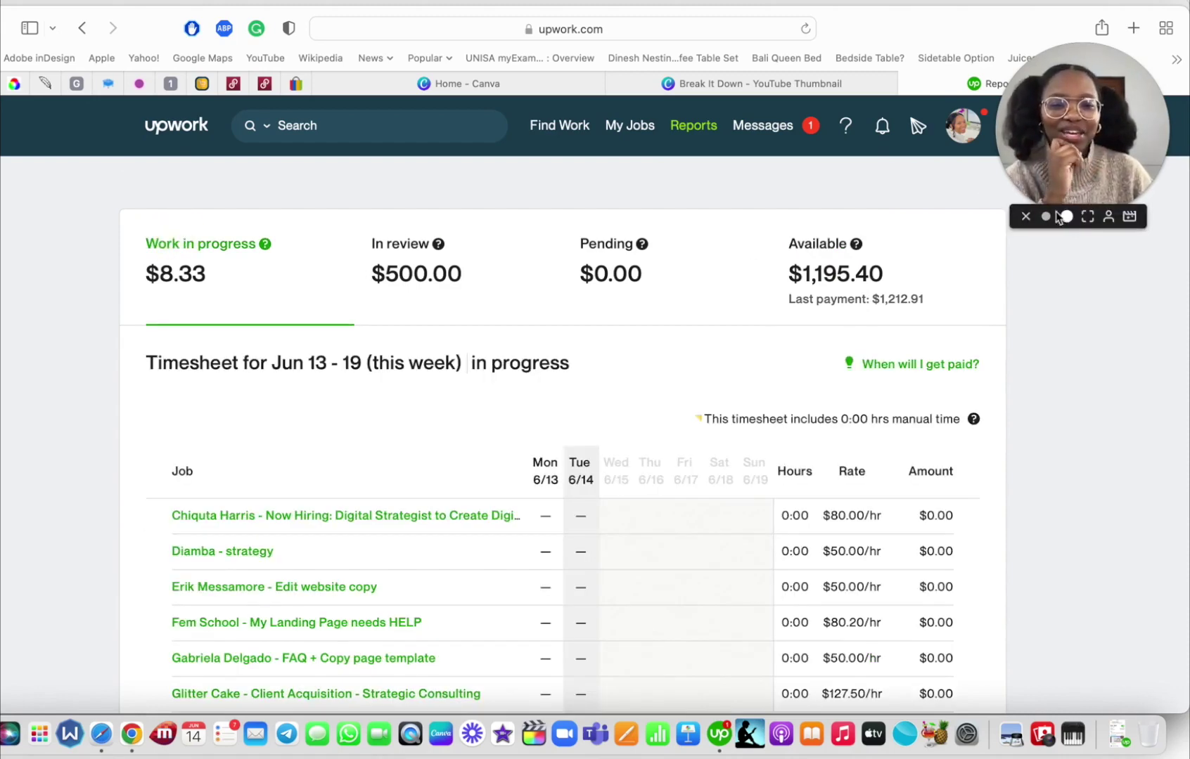
mouse_move(686, 132)
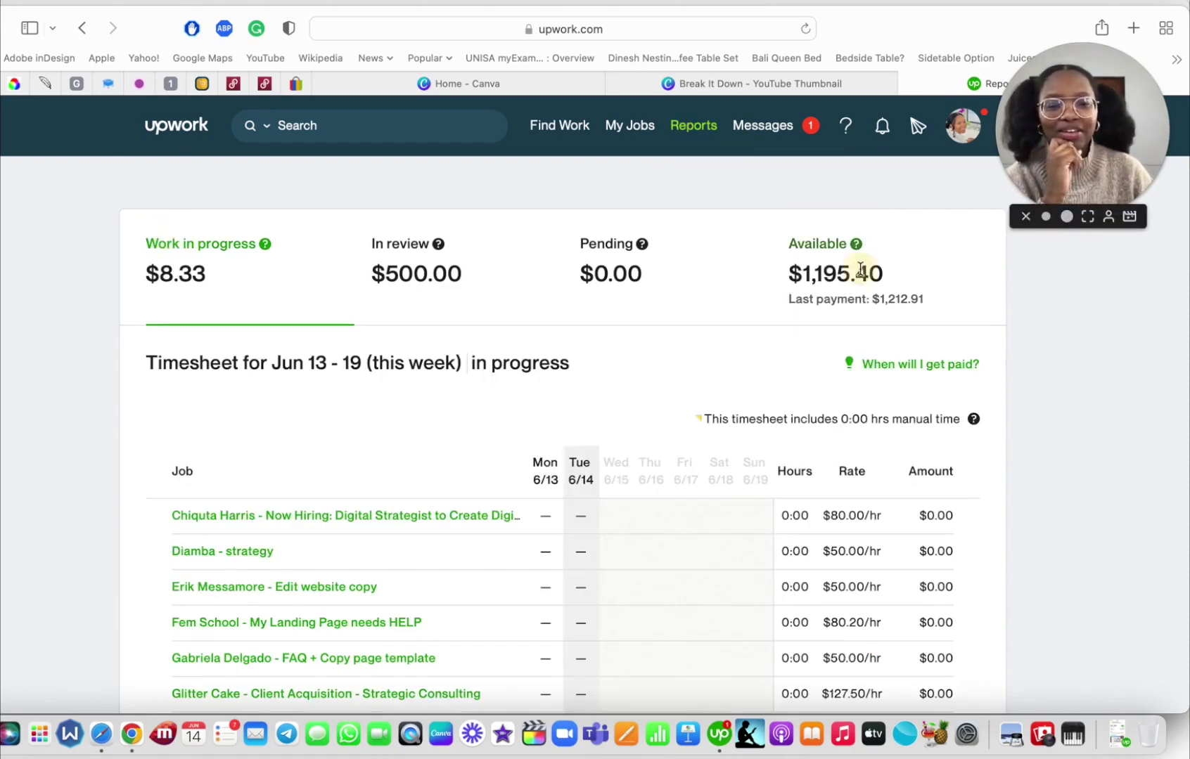
click(860, 270)
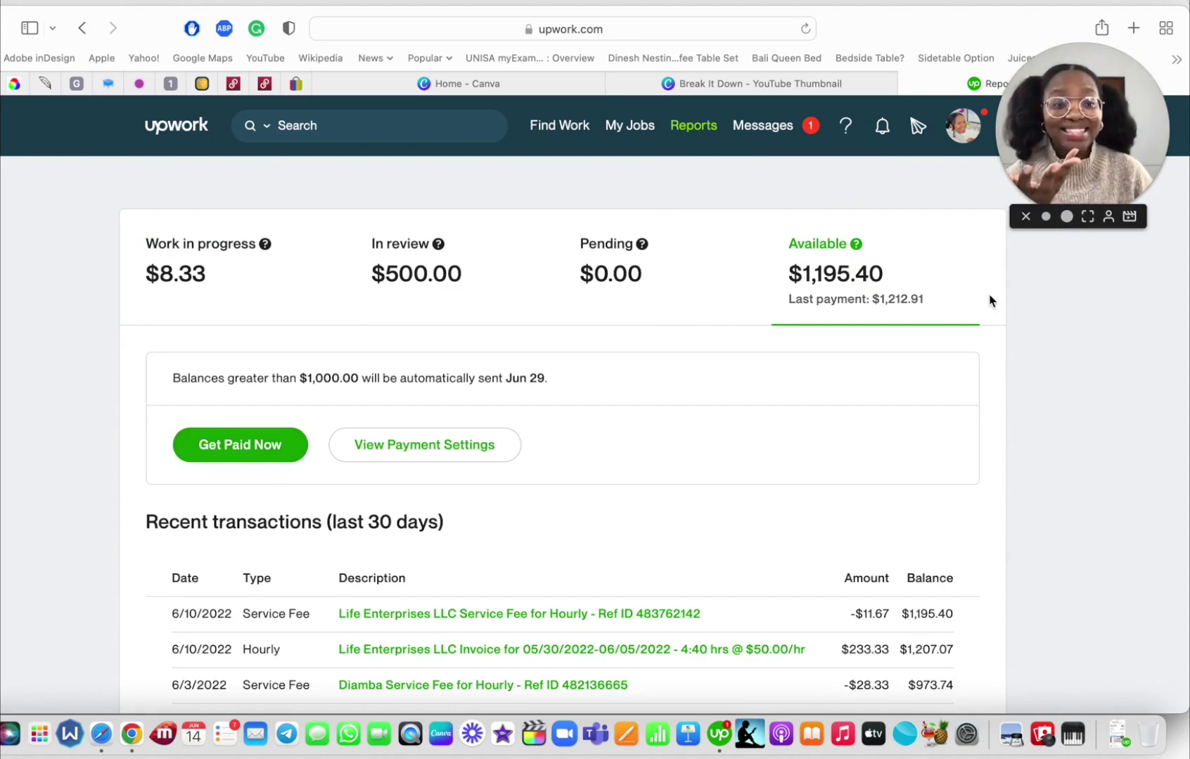
click(229, 259)
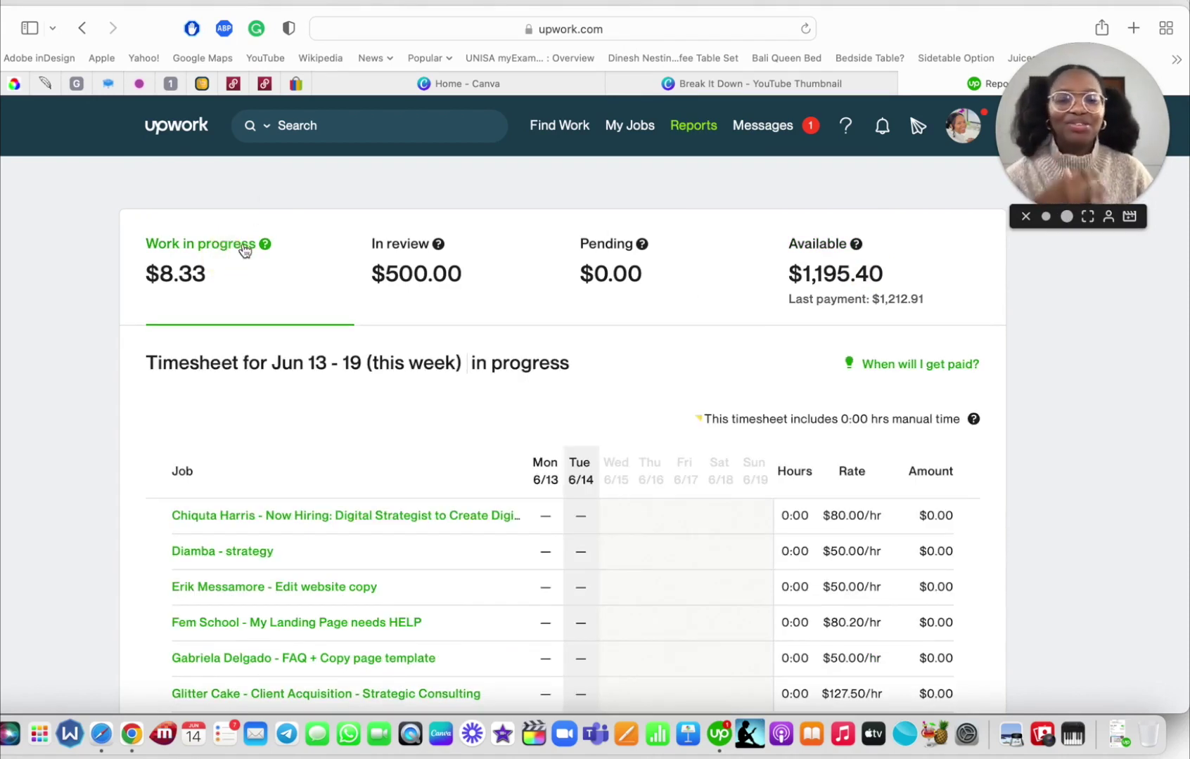